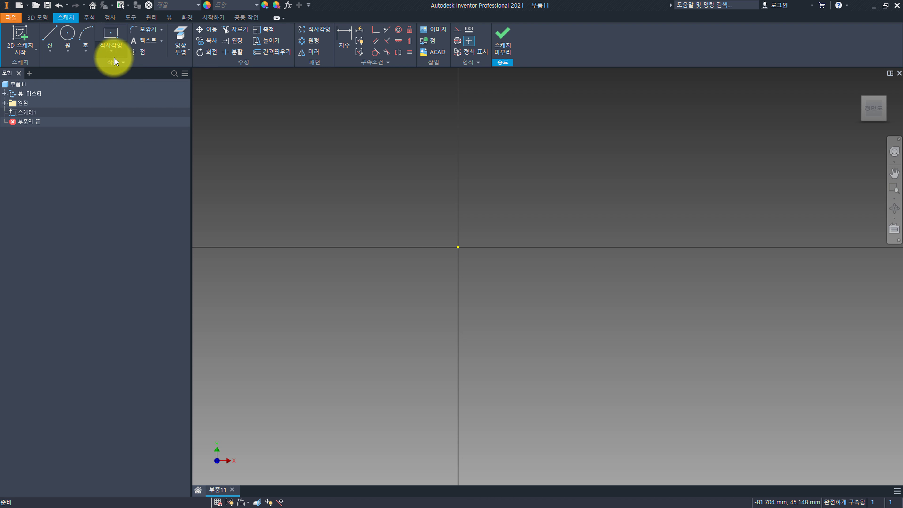
# Sketch a vertical center-to-center slot about 45 mm wide, with its upper arc center on the origin
pyautogui.click(112, 52)
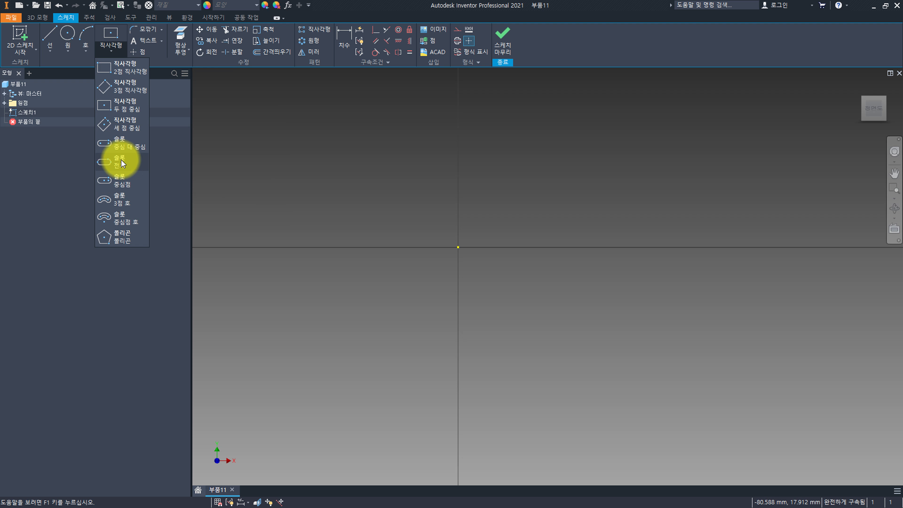
pyautogui.click(126, 146)
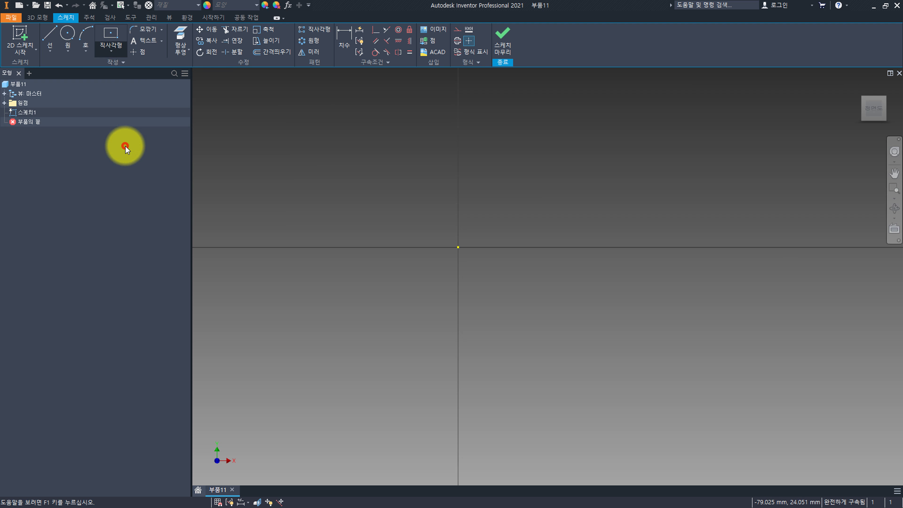
pyautogui.click(458, 247)
pyautogui.click(457, 392)
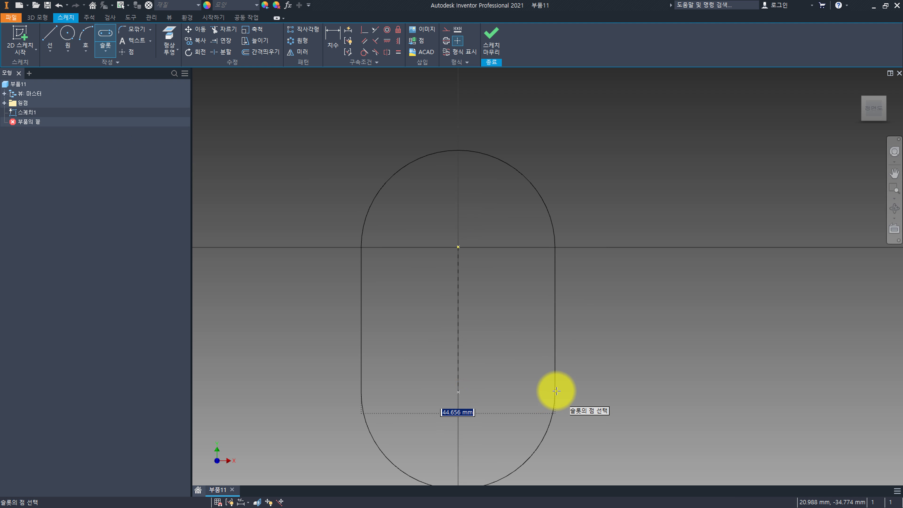
pyautogui.click(551, 388)
pyautogui.moveTo(555, 265); pyautogui.dragTo(595, 280, button='middle')
pyautogui.press('Escape')
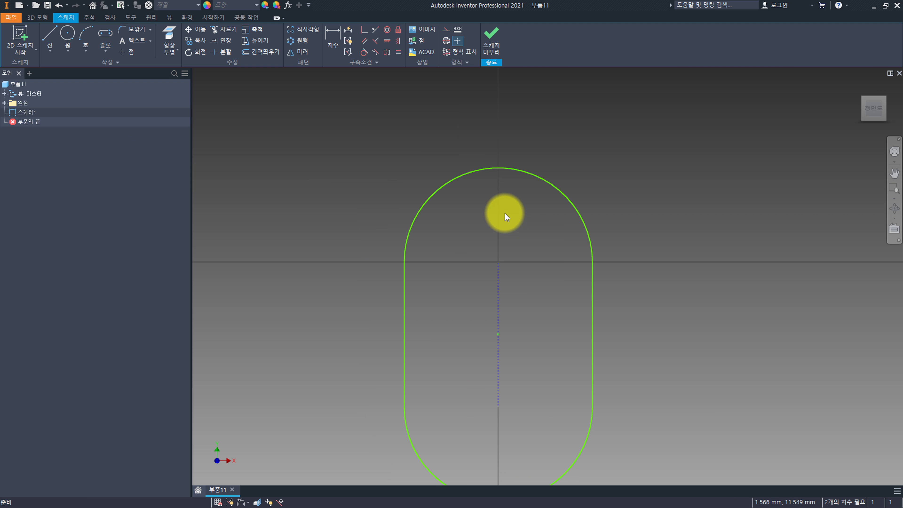
# Dimension the slot's upper arc with a radius of 656 mm
pyautogui.press('d')
pyautogui.click(562, 192)
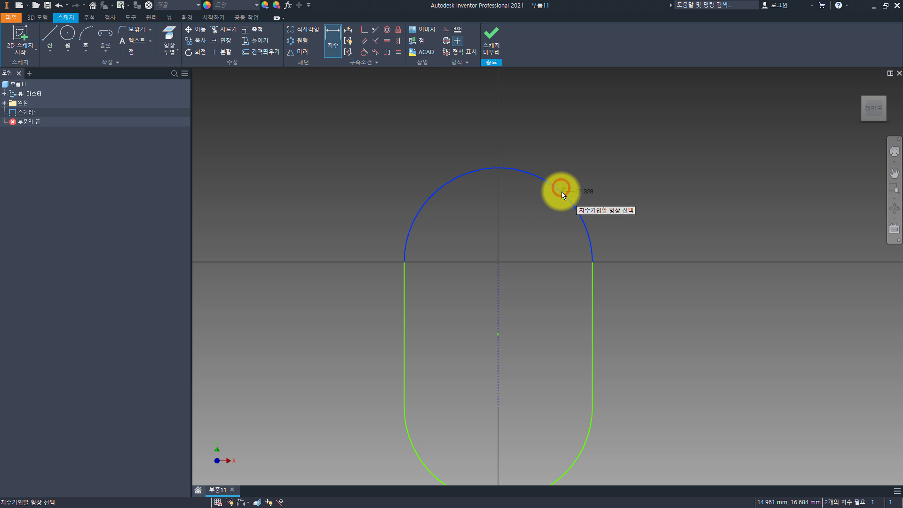
pyautogui.click(602, 172)
pyautogui.write('656')
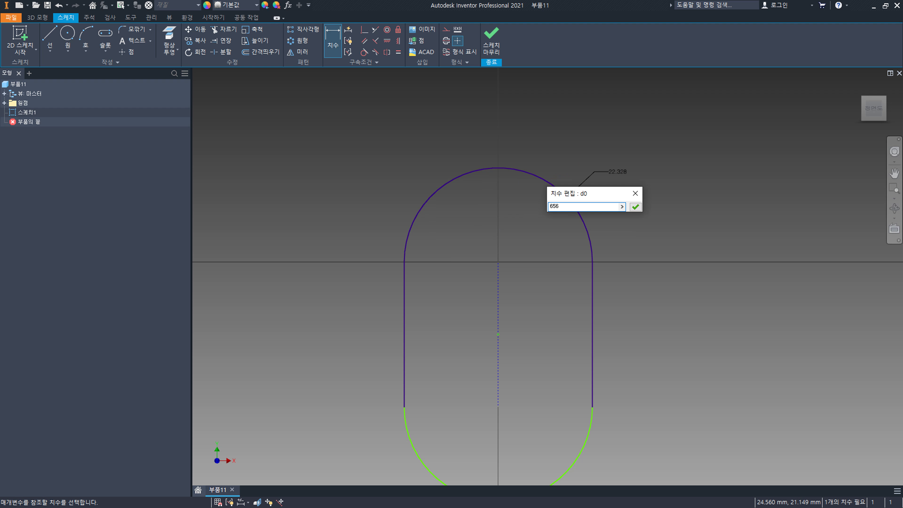
pyautogui.press('Return')
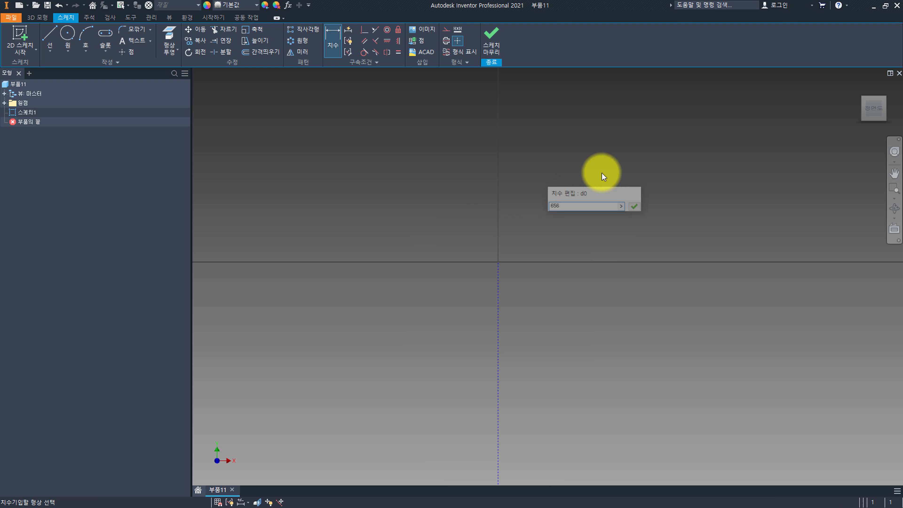
# Delete the slot's midpoint and its lower end arc
pyautogui.scroll(-3, 519, 228)
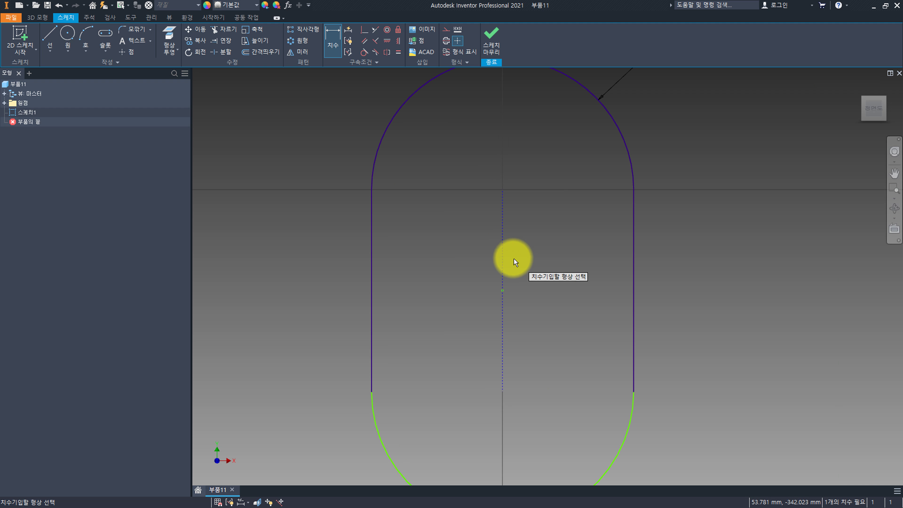
pyautogui.moveTo(540, 215); pyautogui.dragTo(490, 202, button='middle')
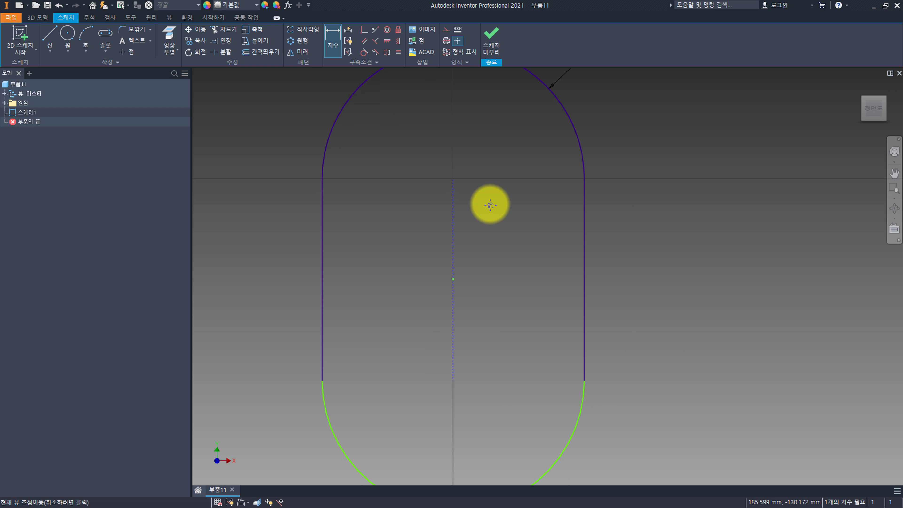
pyautogui.rightClick(452, 280)
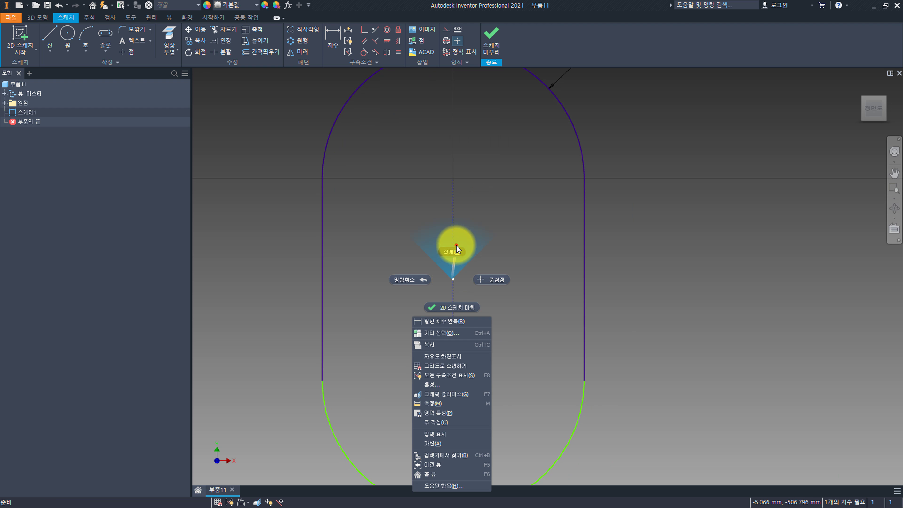
pyautogui.press('Escape')
pyautogui.moveTo(591, 382); pyautogui.dragTo(599, 292, button='middle')
pyautogui.rightClick(584, 315)
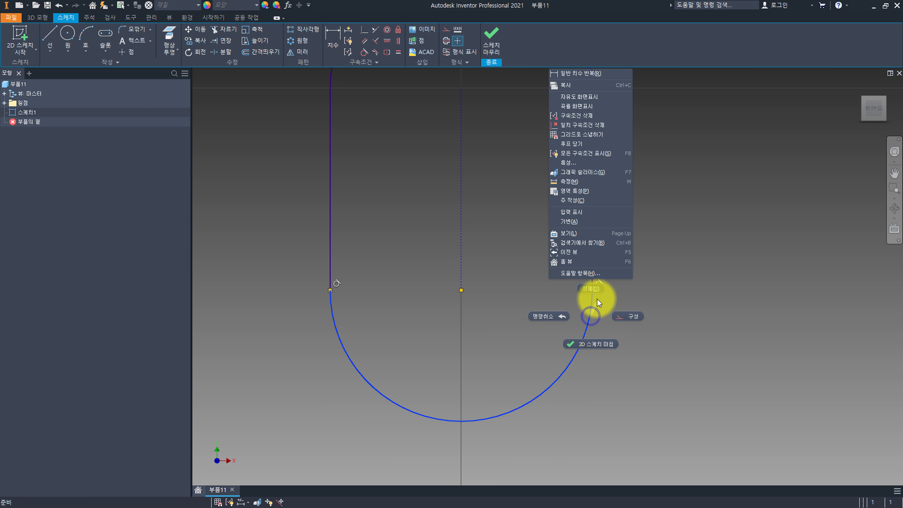
pyautogui.click(588, 284)
# Close the open profile with a line joining the lower ends of the two side lines
pyautogui.click(50, 36)
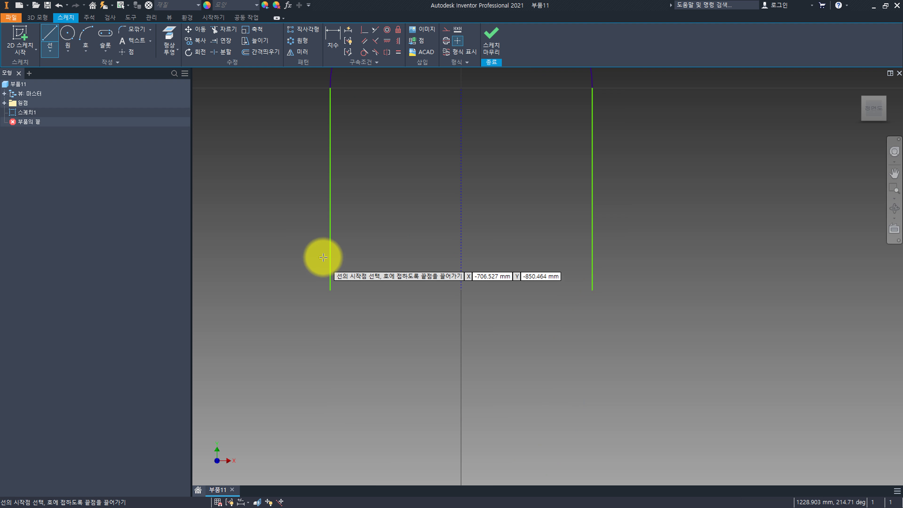
pyautogui.click(330, 290)
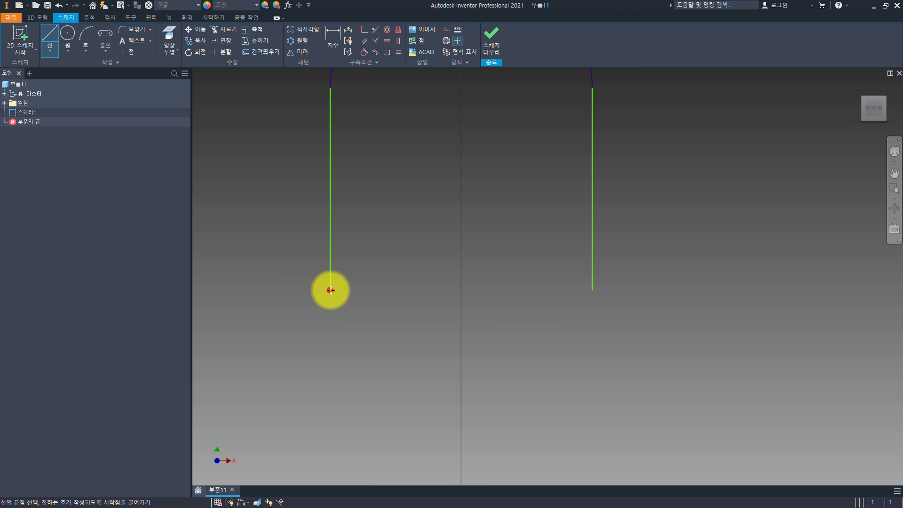
pyautogui.click(591, 289)
pyautogui.press('Escape')
# Apply a vertical constraint to the profile's right side line
pyautogui.moveTo(522, 158); pyautogui.dragTo(514, 290, button='middle')
pyautogui.rightClick(537, 242)
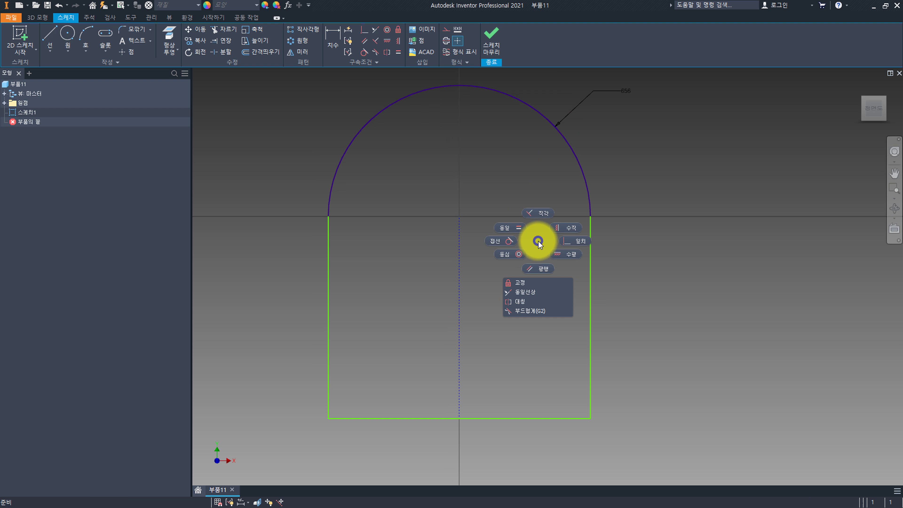
pyautogui.click(569, 226)
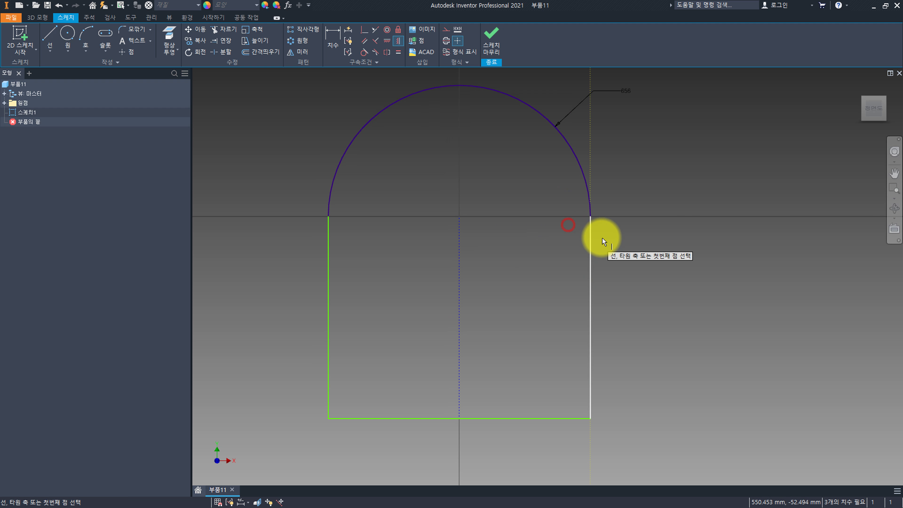
pyautogui.click(590, 237)
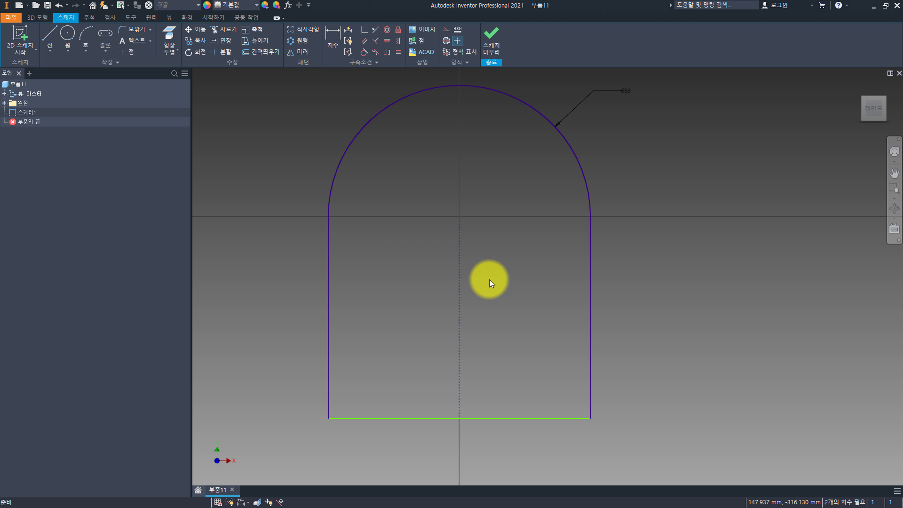
# Dimension the profile's right side line to 680 mm
pyautogui.press('d')
pyautogui.click(590, 276)
pyautogui.click(674, 281)
pyautogui.write('680')
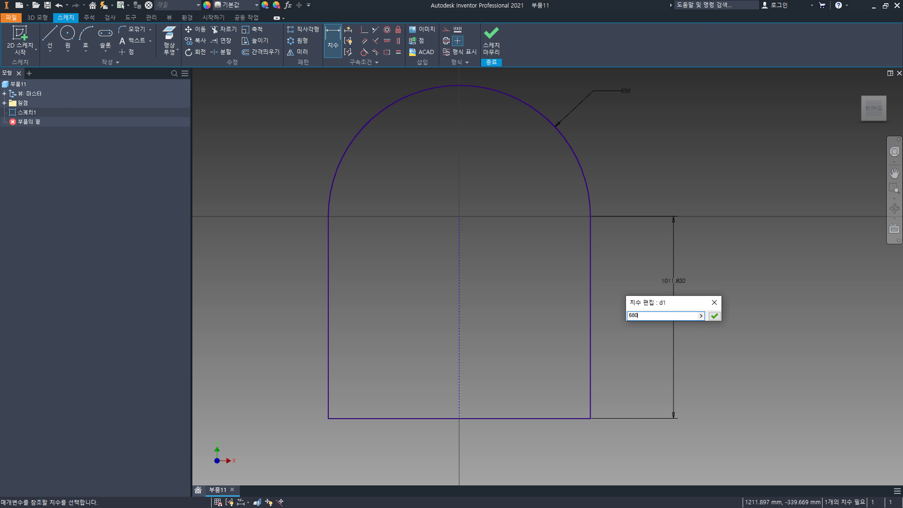
pyautogui.press('Return')
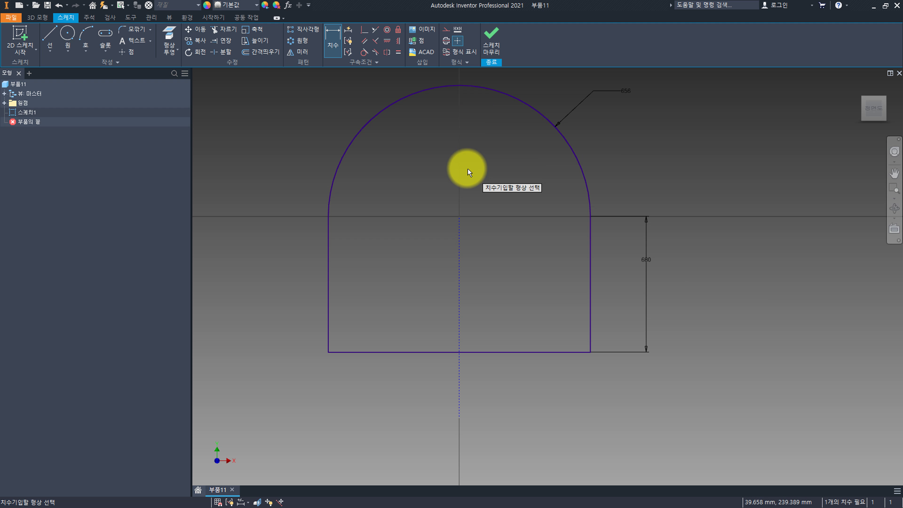
pyautogui.moveTo(467, 168); pyautogui.dragTo(483, 212, button='middle')
pyautogui.press('Escape')
# Finish the sketch and extrude the arched profile 15 mm
pyautogui.moveTo(538, 176); pyautogui.dragTo(538, 192, button='middle')
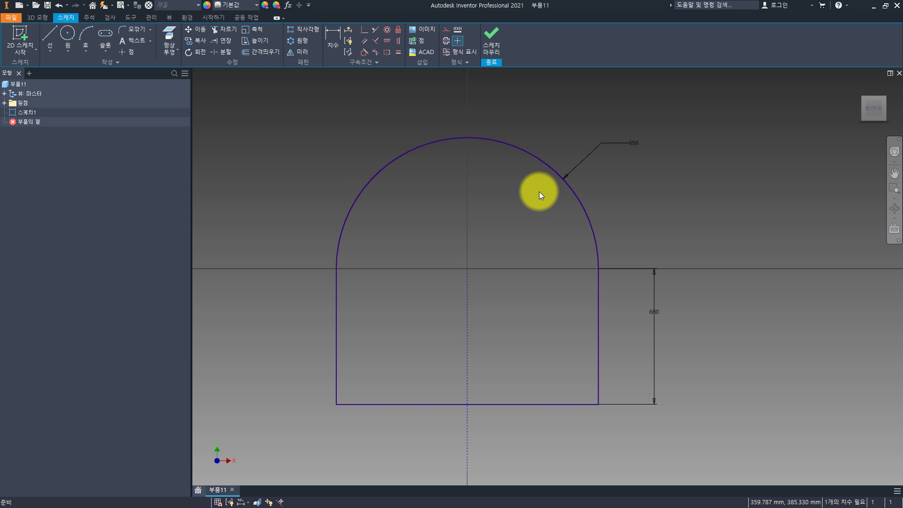
pyautogui.click(491, 41)
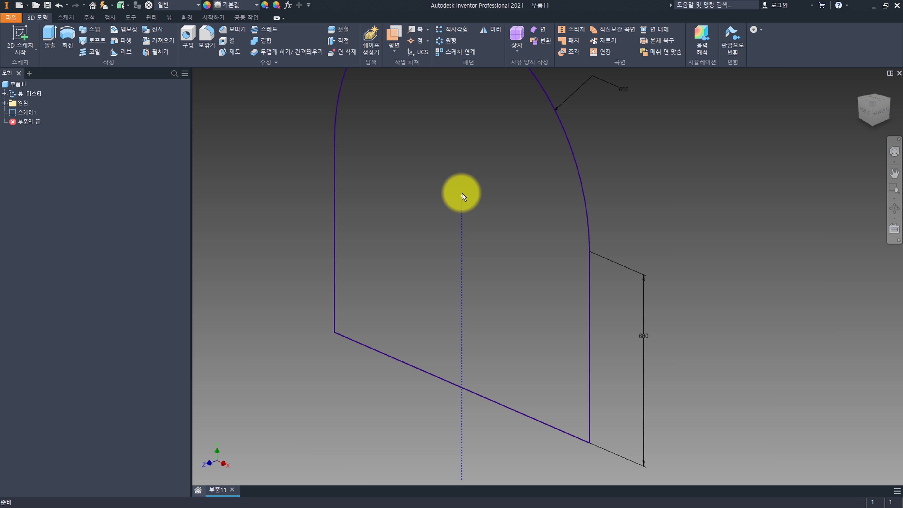
pyautogui.click(50, 35)
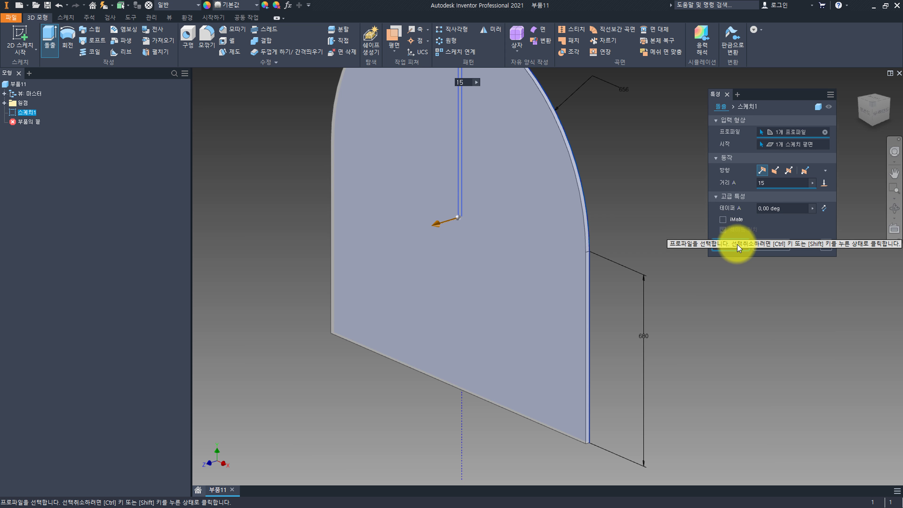
pyautogui.click(737, 246)
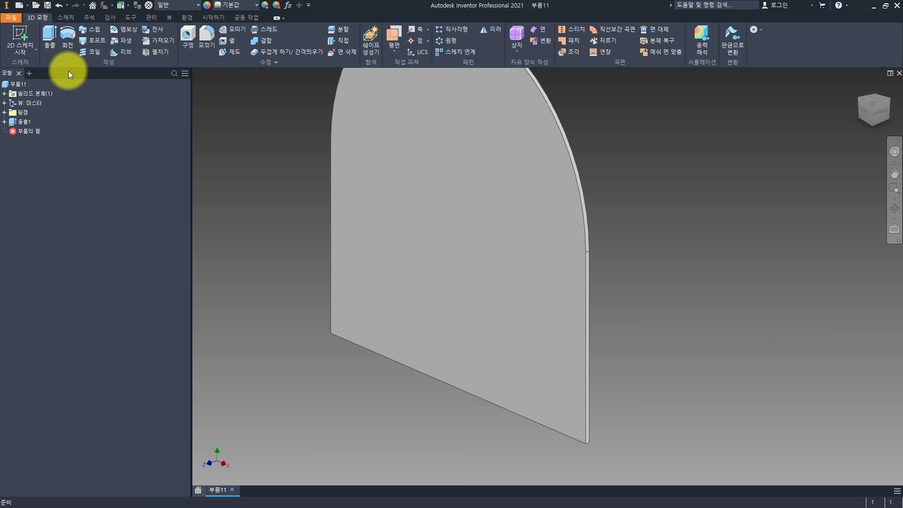
# Start a sketch on the plate's front face and project its left, bottom and right straight edges
pyautogui.click(27, 29)
pyautogui.click(464, 343)
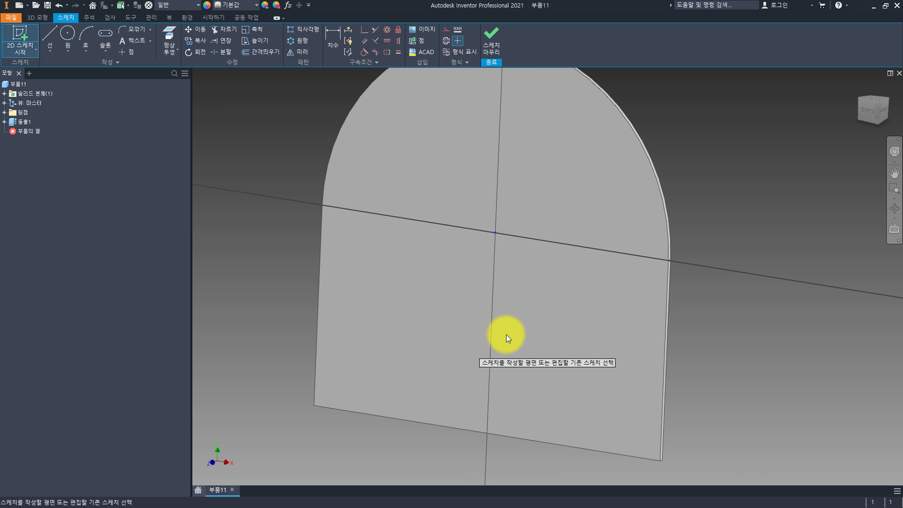
pyautogui.moveTo(503, 384); pyautogui.dragTo(423, 260, button='middle')
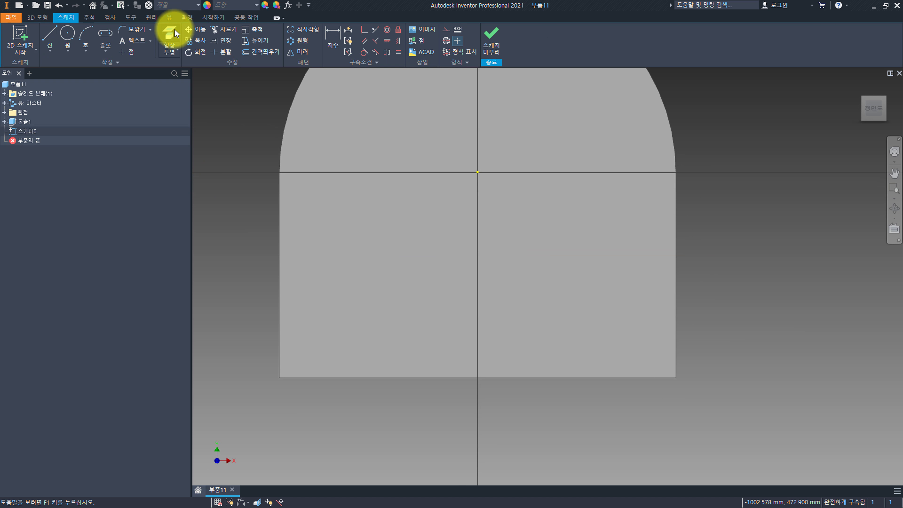
pyautogui.click(173, 40)
pyautogui.click(279, 358)
pyautogui.click(295, 378)
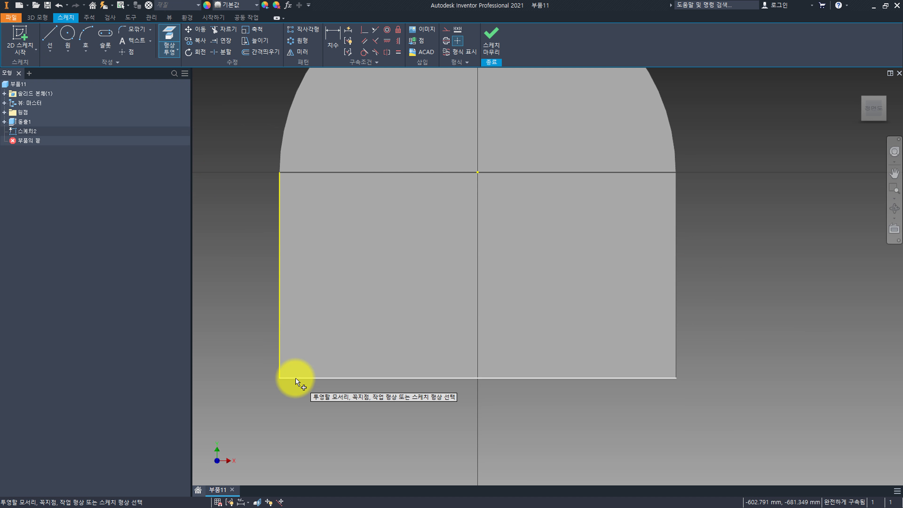
pyautogui.click(675, 363)
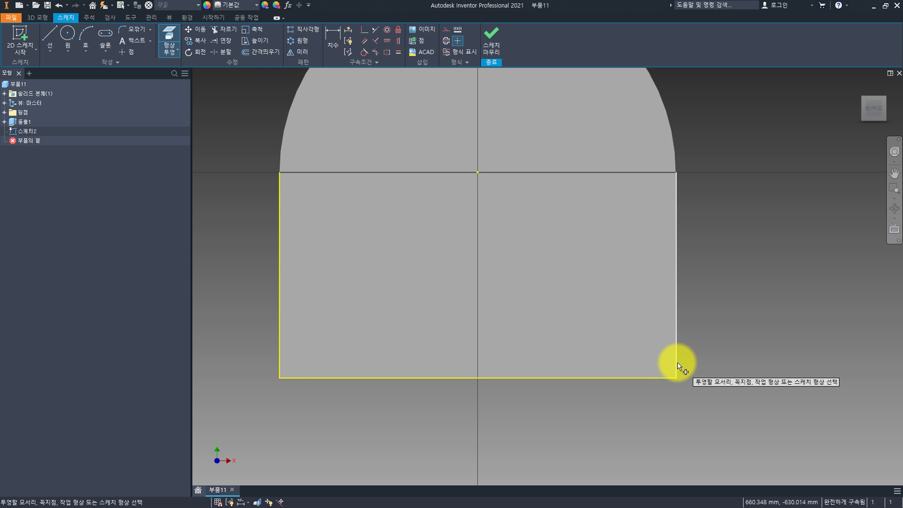
# Draw a horizontal line about 122 mm above the plate's bottom edge and trim its ends to the side edges
pyautogui.click(48, 34)
pyautogui.click(247, 341)
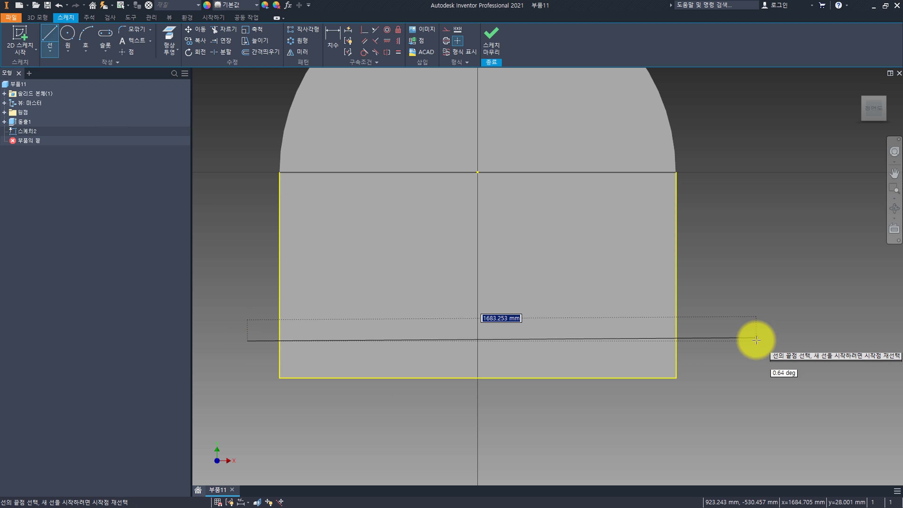
pyautogui.click(756, 341)
pyautogui.press('x')
pyautogui.click(724, 340)
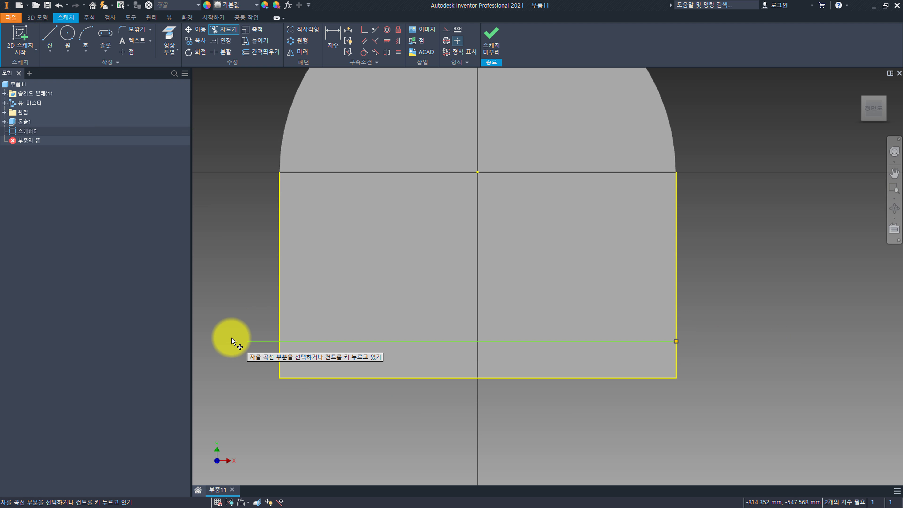
pyautogui.click(257, 342)
# Set the distance between the horizontal line and the plate's bottom edge to 6 mm
pyautogui.press('d')
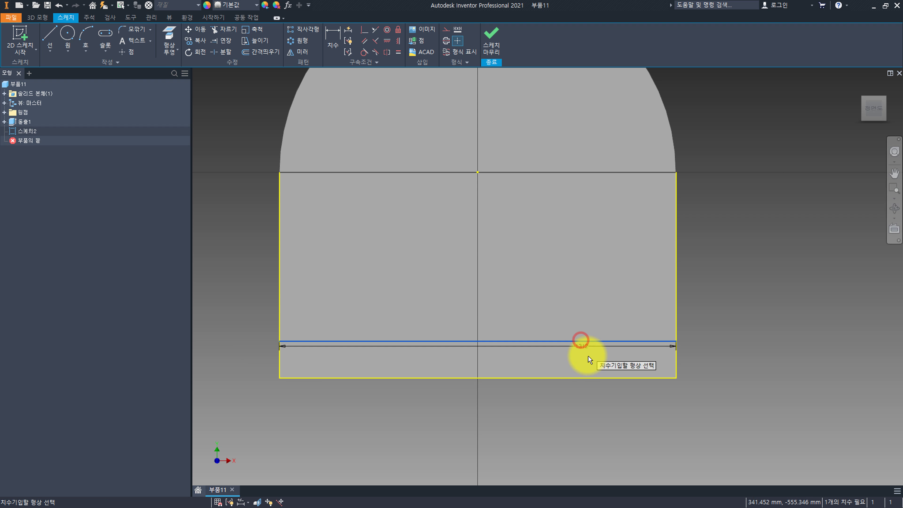
pyautogui.click(592, 378)
pyautogui.click(728, 362)
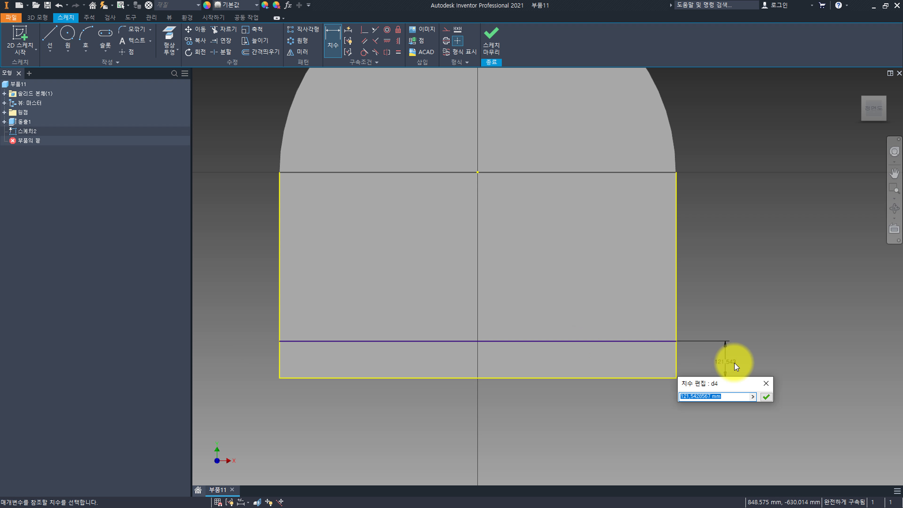
pyautogui.write('6')
pyautogui.press('Return')
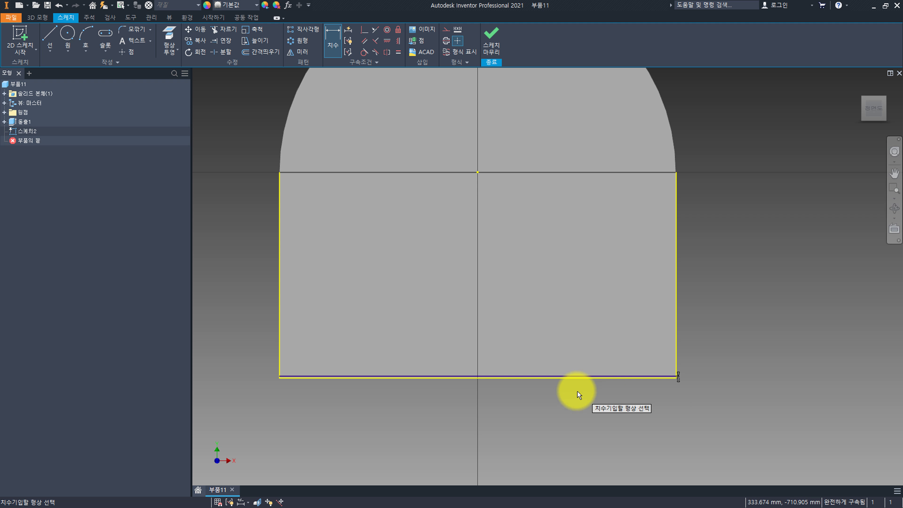
# Finish the sketch and extrude the narrow strip along the plate's bottom edge 50 mm outward from the front face
pyautogui.scroll(-3, 573, 402)
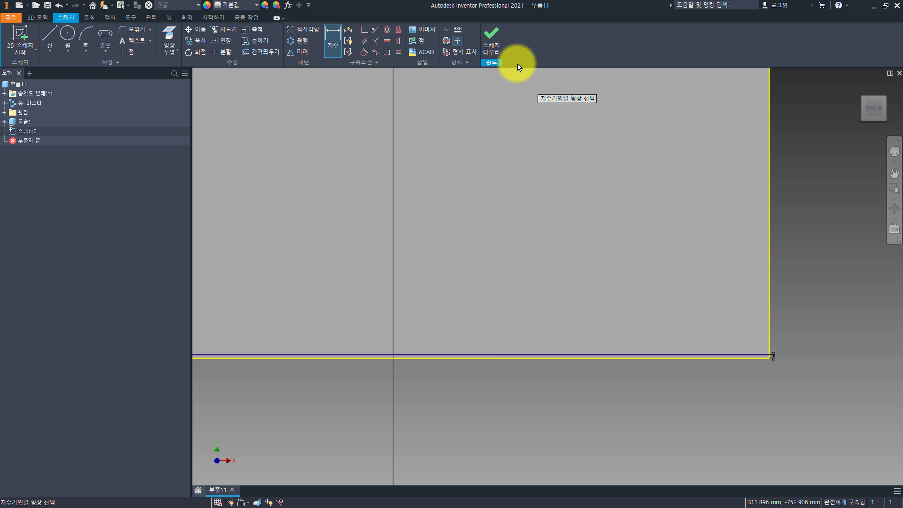
pyautogui.click(489, 38)
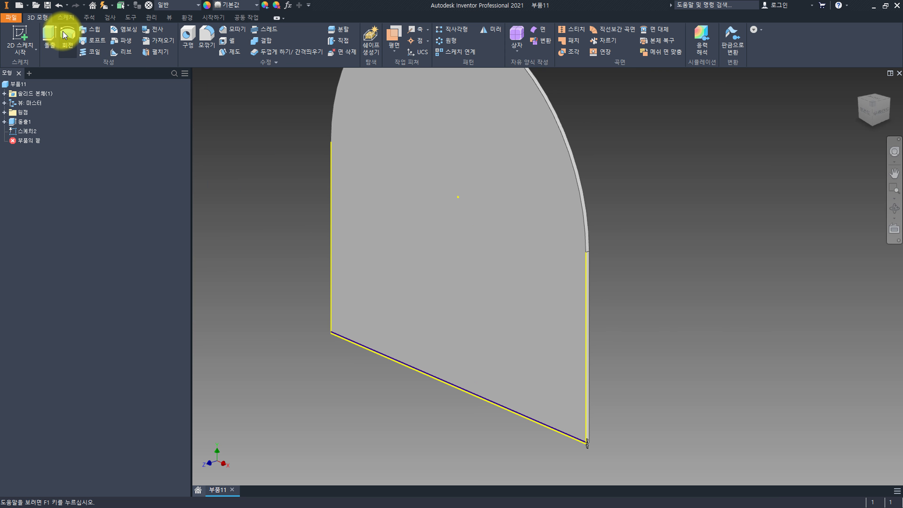
pyautogui.click(50, 36)
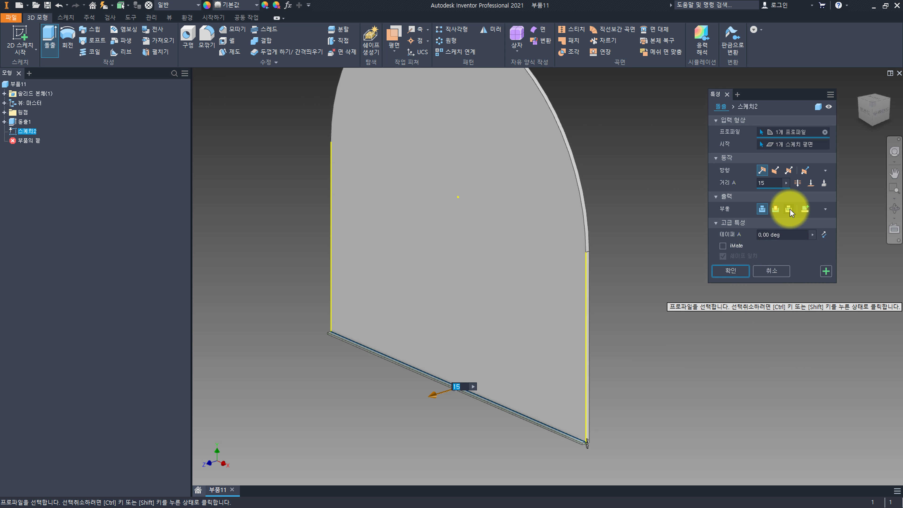
pyautogui.write('50')
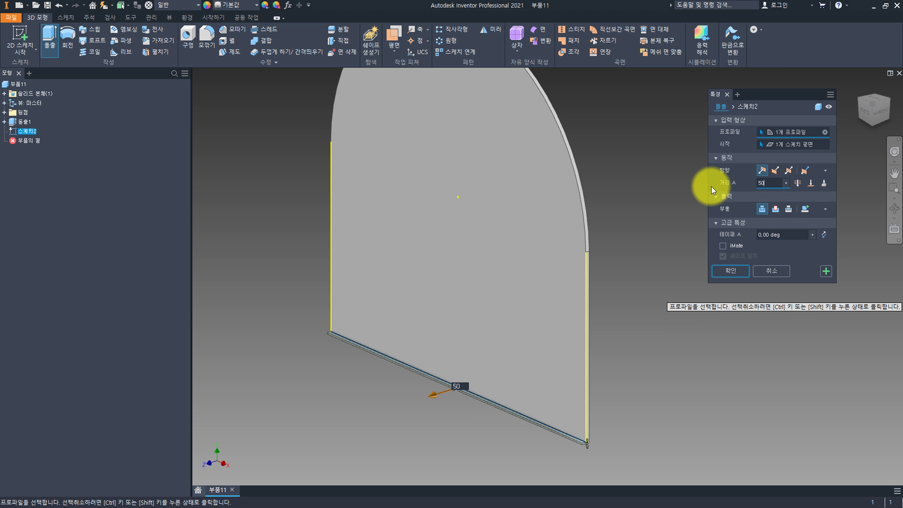
pyautogui.press('Return')
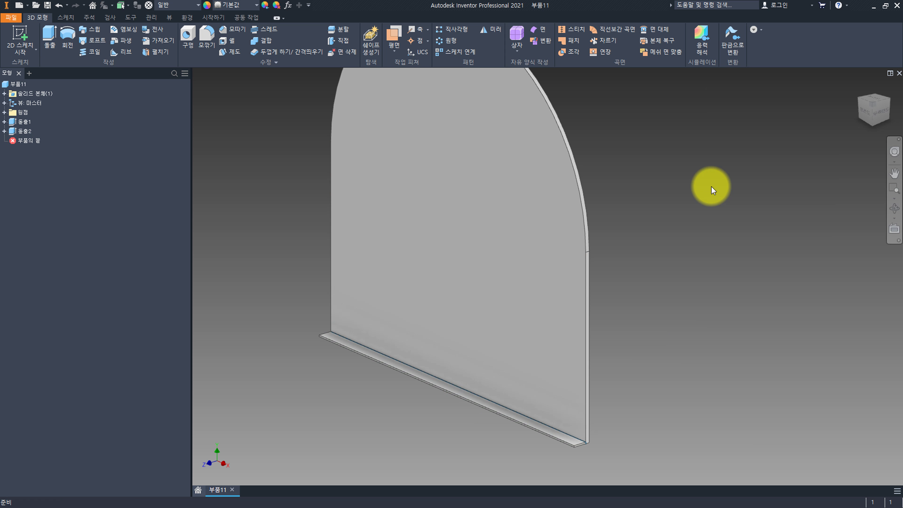
# Place a simple 50 mm through-all hole on the plate's front face, concentric with the arch
pyautogui.scroll(-3, 603, 431)
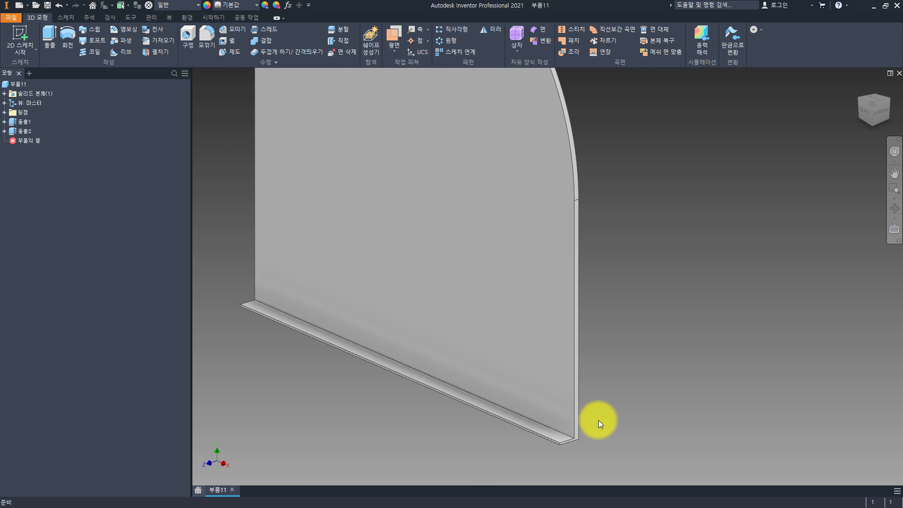
pyautogui.scroll(3, 352, 313)
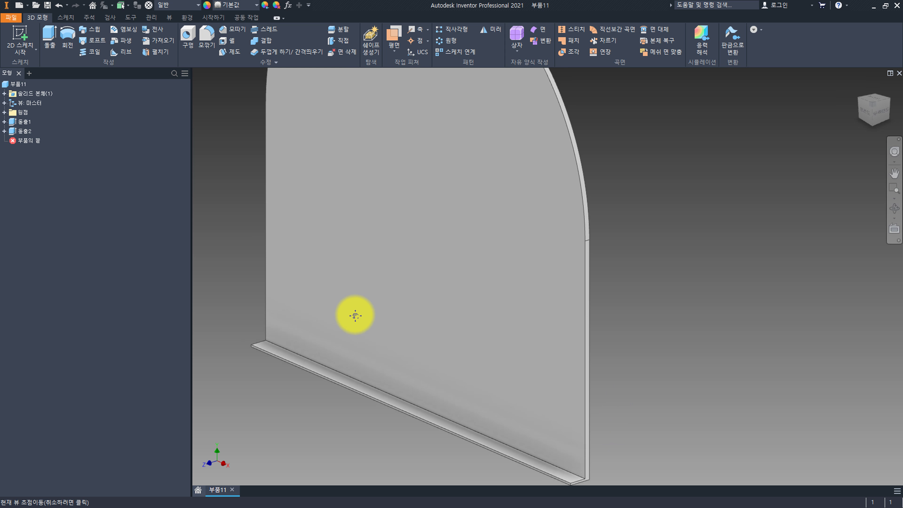
pyautogui.click(189, 34)
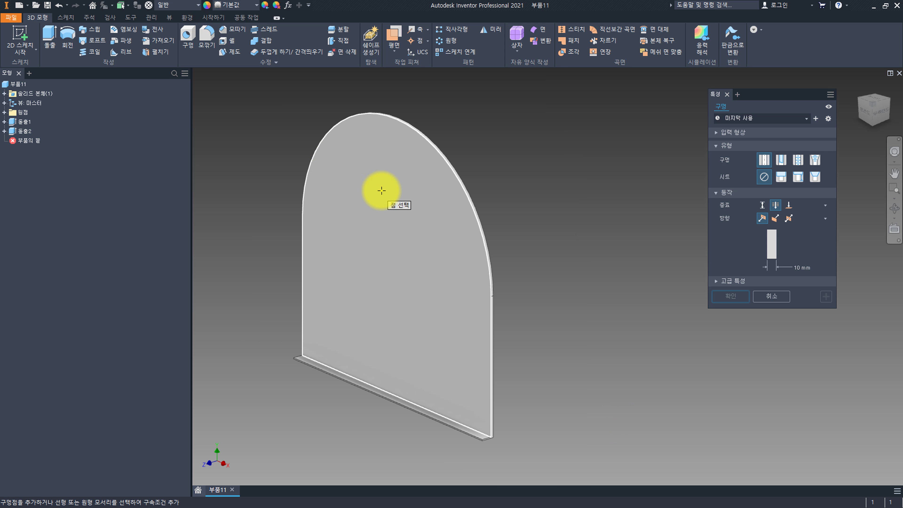
pyautogui.click(380, 231)
pyautogui.click(458, 182)
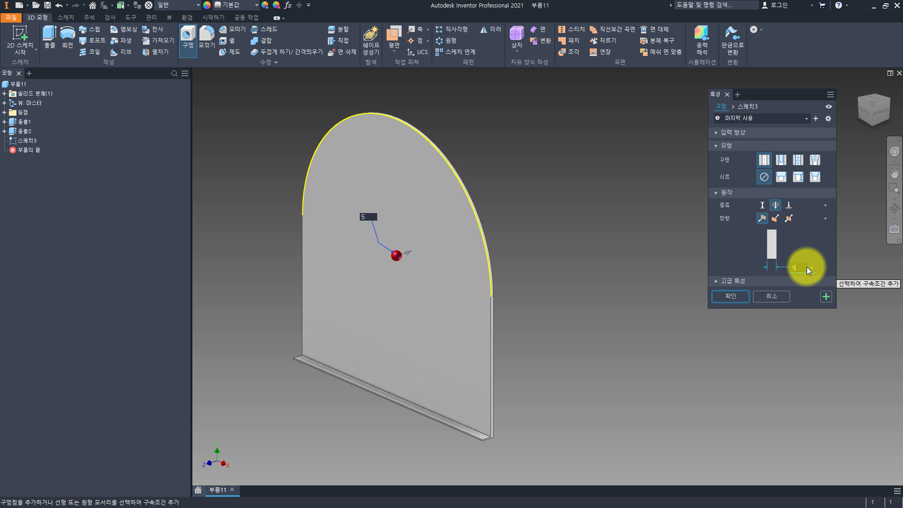
pyautogui.press('Return')
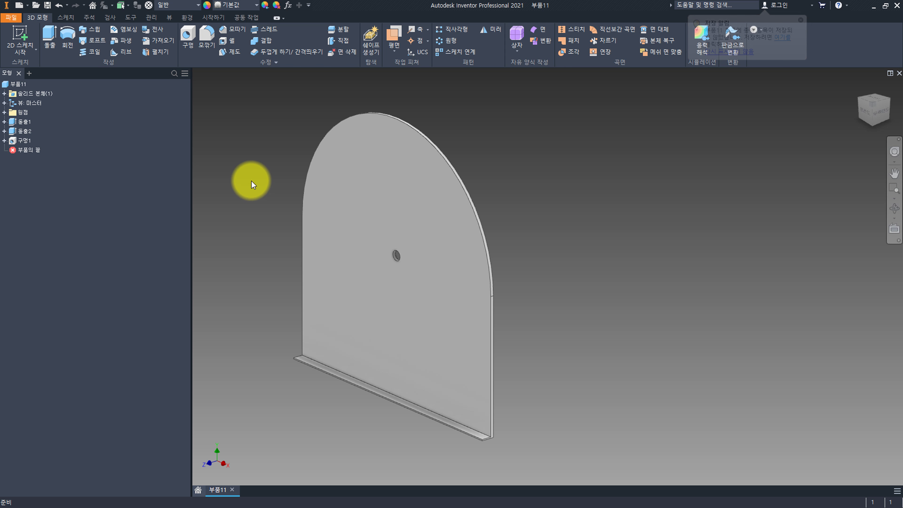
# Start a sketch on the plate's front face and draw a 315.5 mm vertical line upward from the hole's centre
pyautogui.click(19, 32)
pyautogui.click(408, 191)
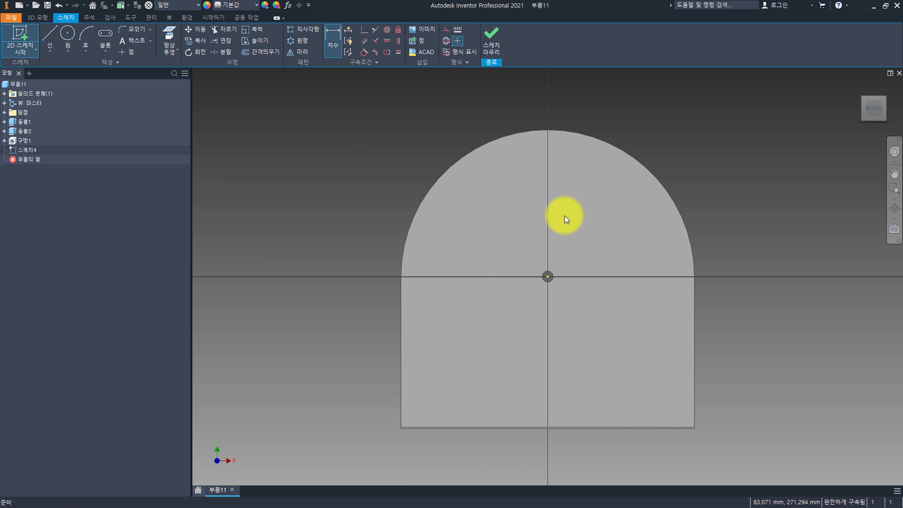
pyautogui.click(49, 34)
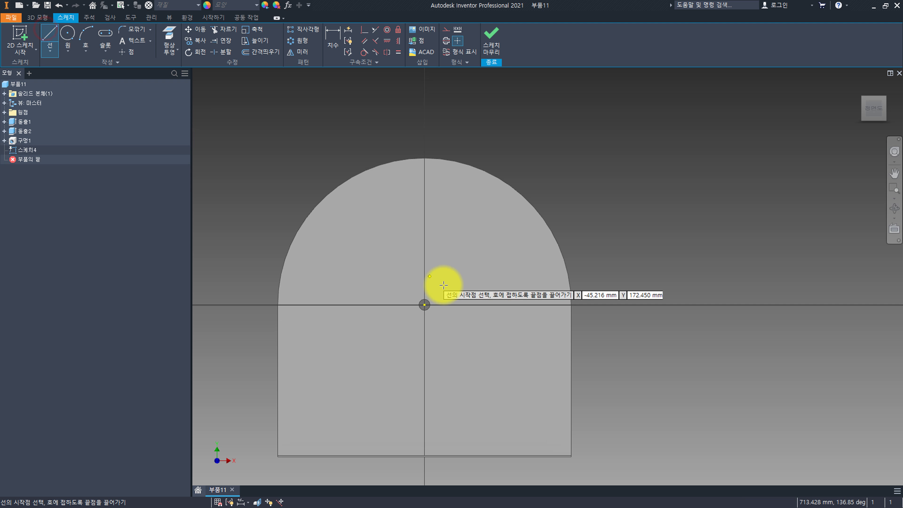
pyautogui.click(424, 305)
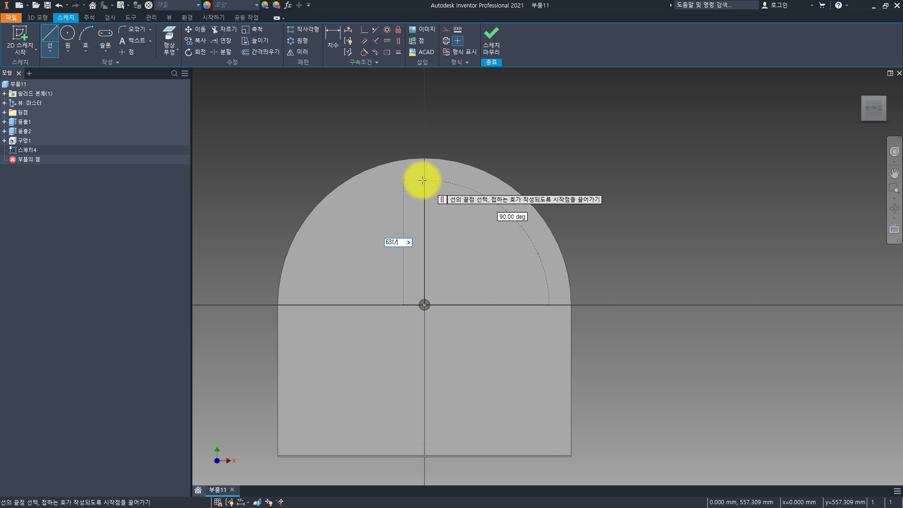
pyautogui.press('Return')
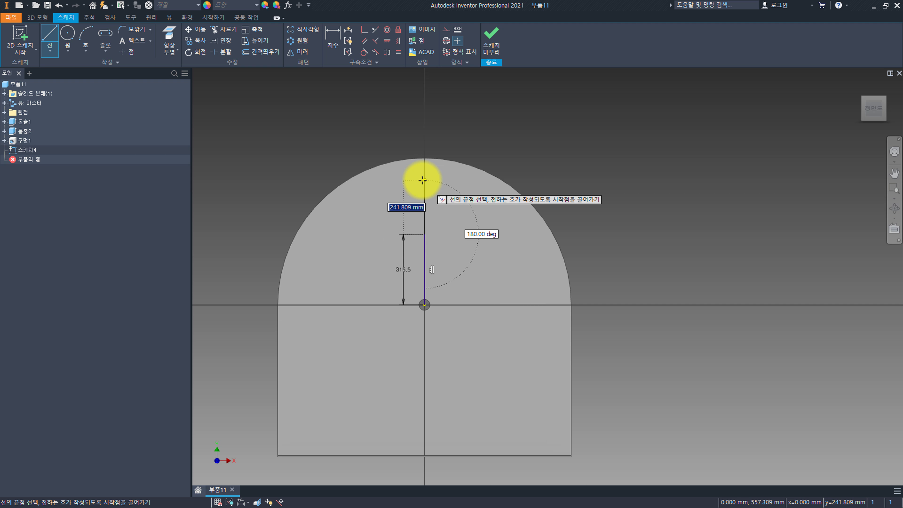
pyautogui.press('Escape')
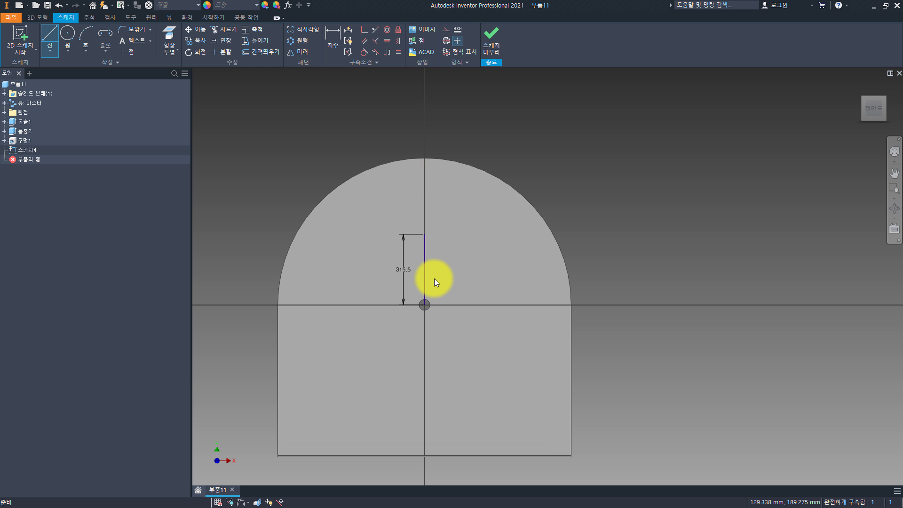
# Set the vertical line's length to 631 mm and finish the sketch
pyautogui.click(407, 275)
pyautogui.write('6')
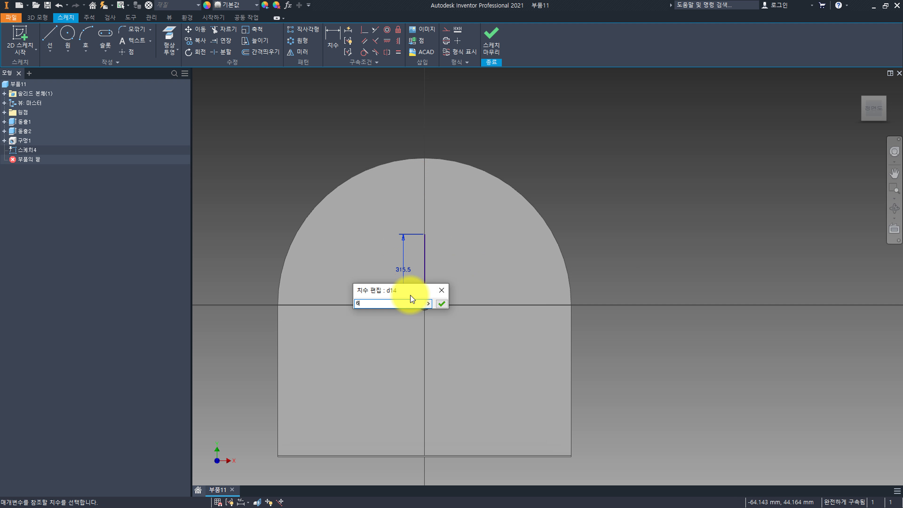
pyautogui.write('31')
pyautogui.press('Return')
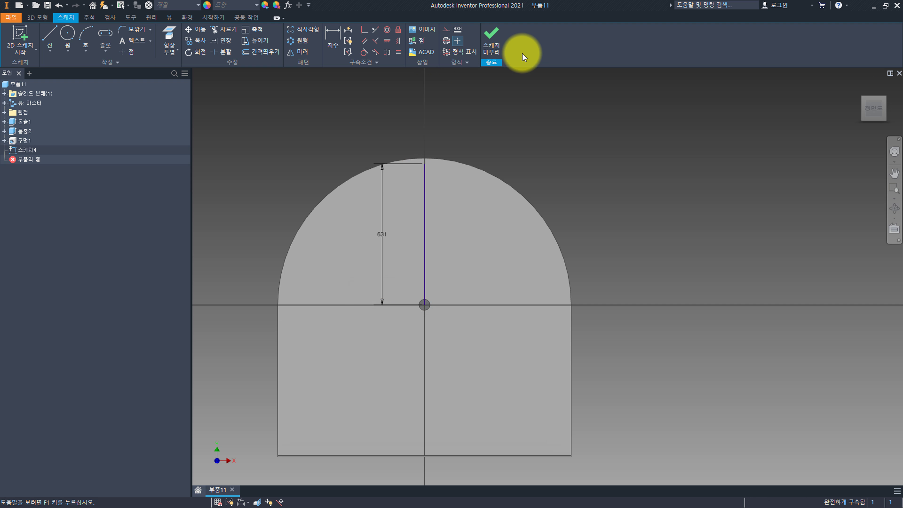
pyautogui.click(493, 39)
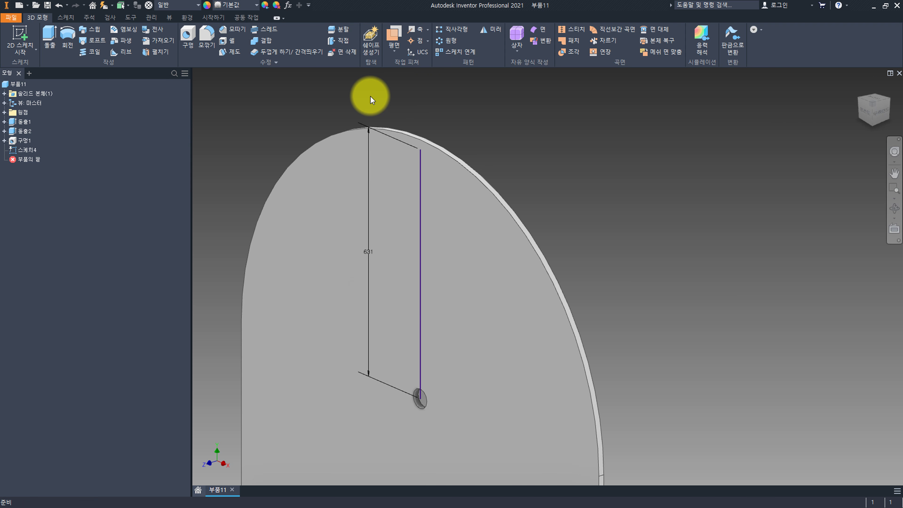
# Place a simple 24 mm through-all hole at the upper endpoint of the vertical line
pyautogui.click(188, 35)
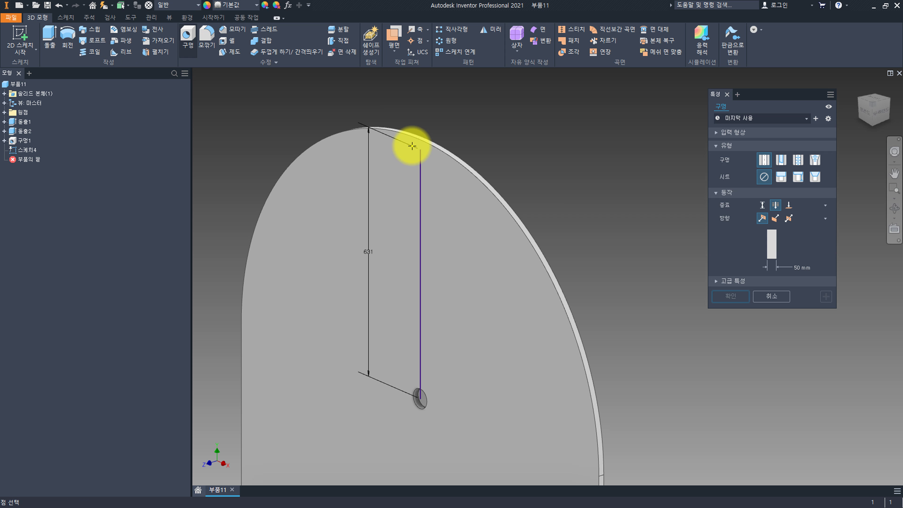
pyautogui.click(422, 151)
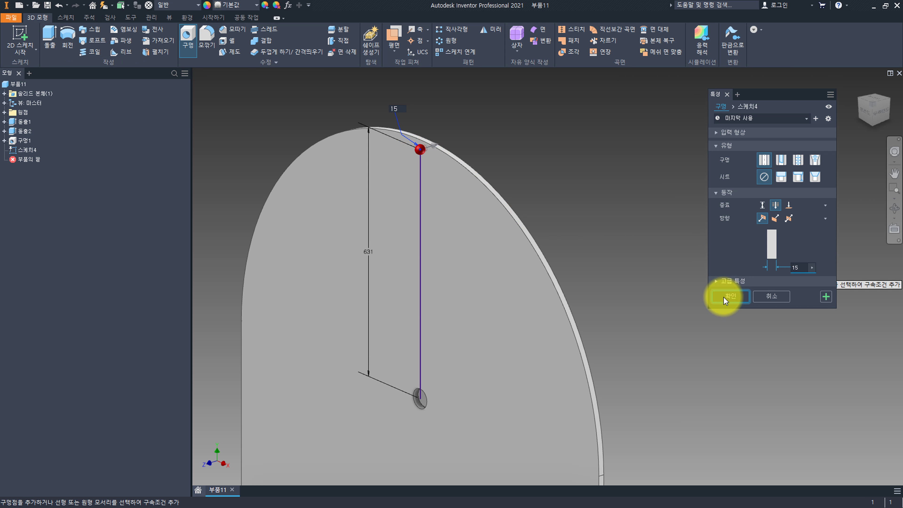
pyautogui.doubleClick(800, 267)
pyautogui.write('24')
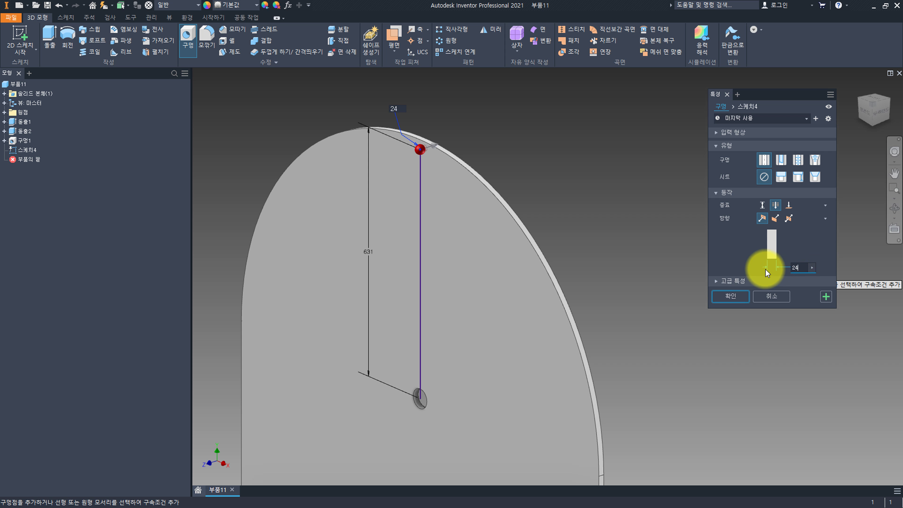
pyautogui.press('Return')
# Create a circular pattern of the 24 mm hole about the central hole's axis with 15 occurrences over 180 degrees, symmetric about the original
pyautogui.scroll(1, 439, 242)
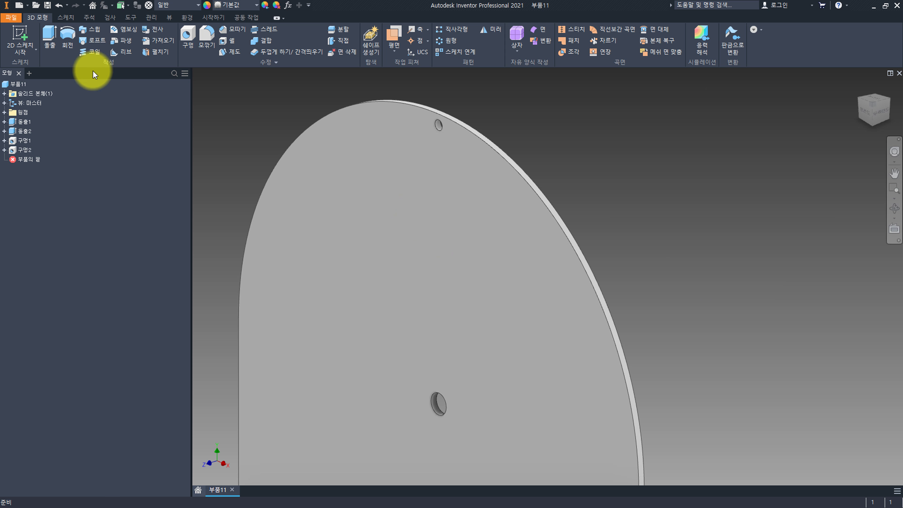
pyautogui.click(25, 150)
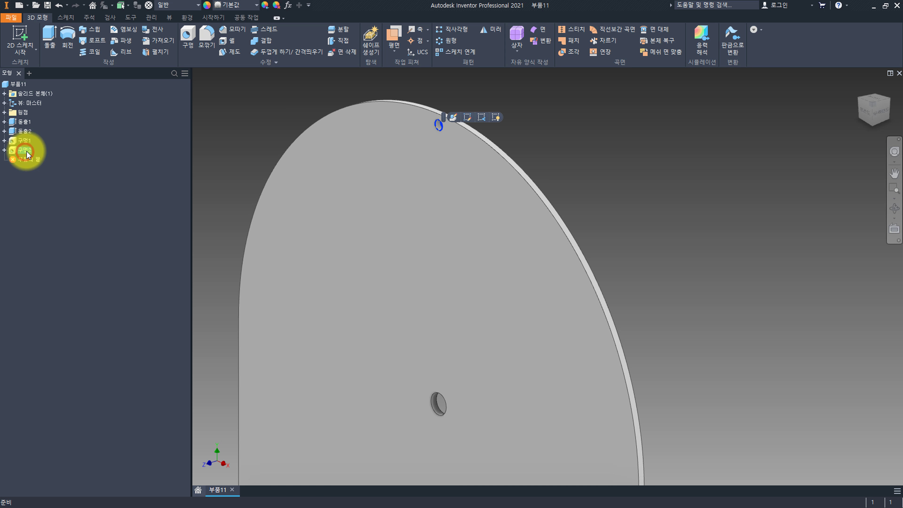
pyautogui.click(449, 41)
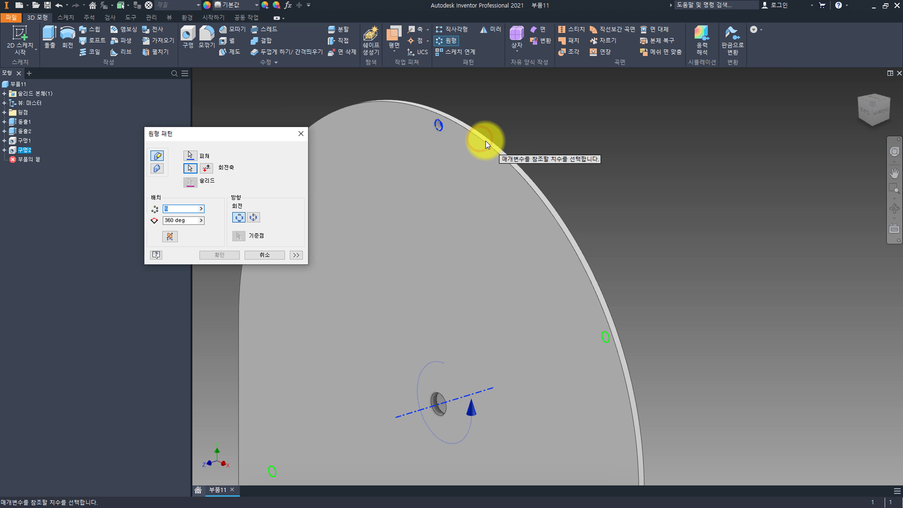
pyautogui.scroll(-2, 614, 222)
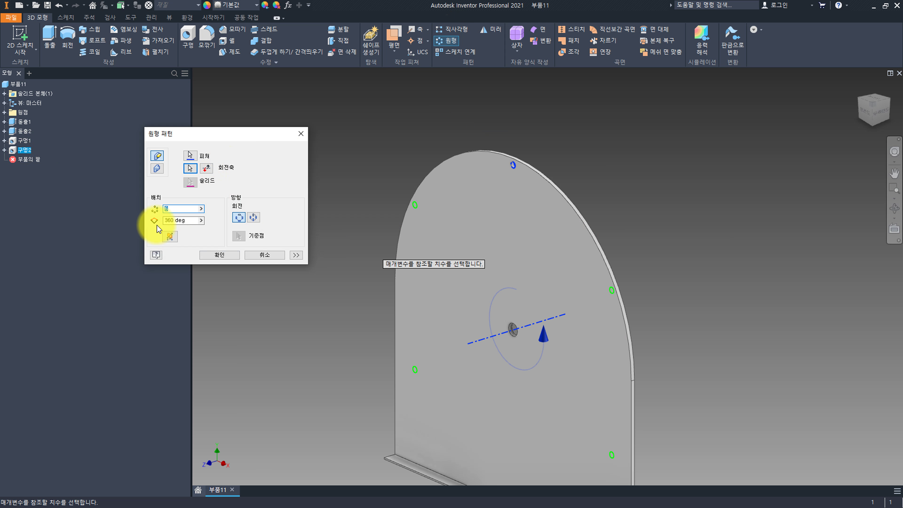
pyautogui.press('Tab')
pyautogui.write('180')
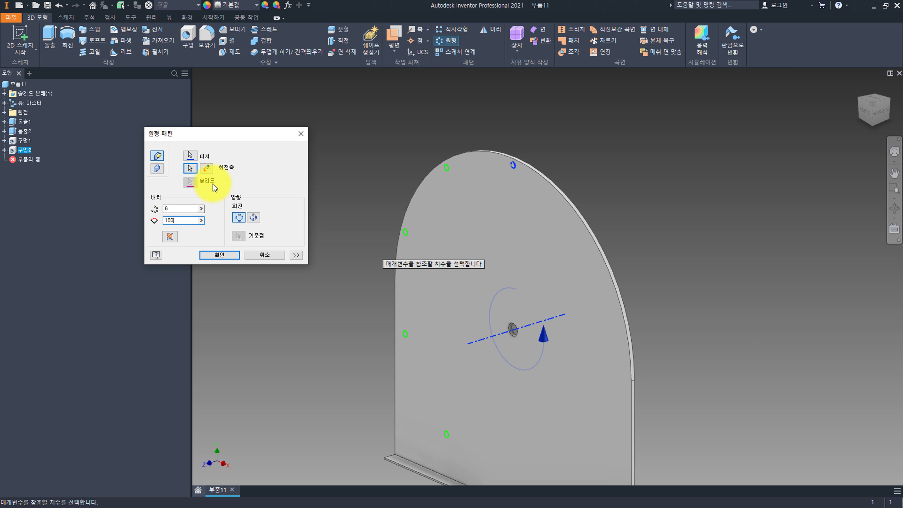
pyautogui.click(168, 239)
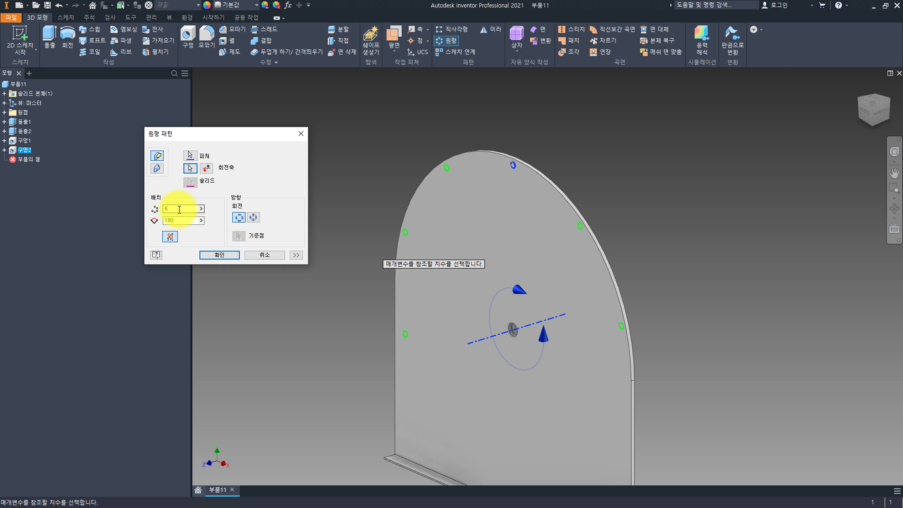
pyautogui.write('1')
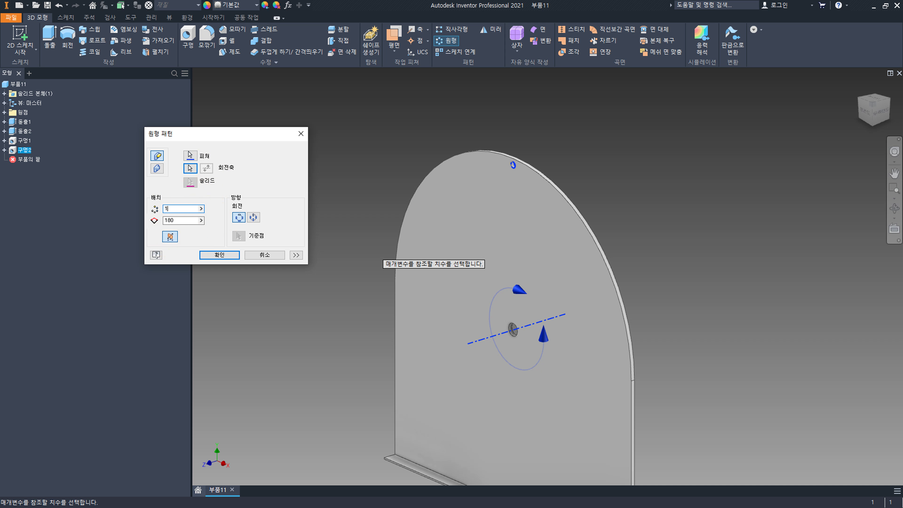
pyautogui.write('5')
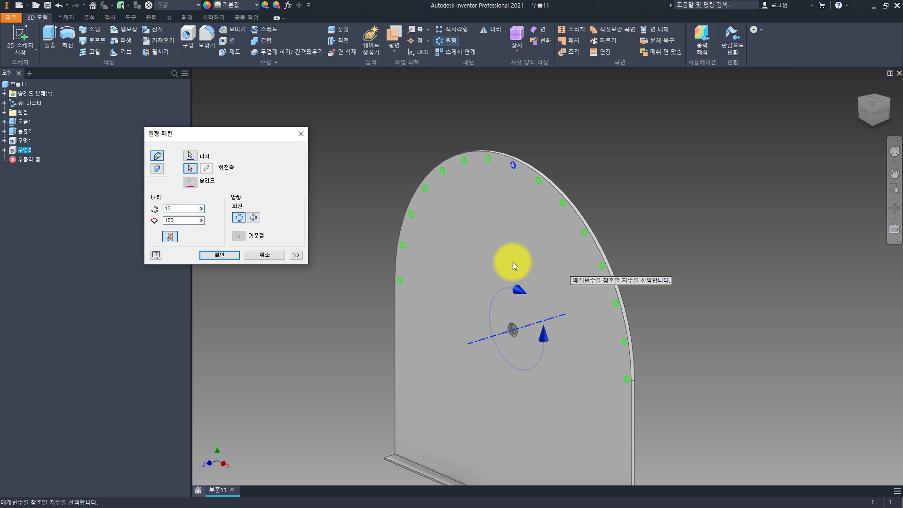
pyautogui.keyDown('shift'); pyautogui.moveTo(514, 263); pyautogui.dragTo(454, 206, button='middle'); pyautogui.keyUp('shift')
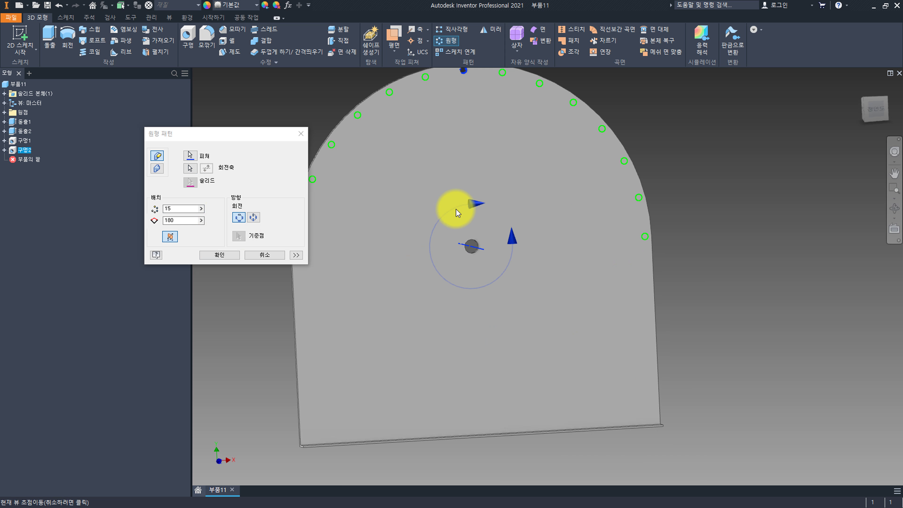
pyautogui.click(219, 256)
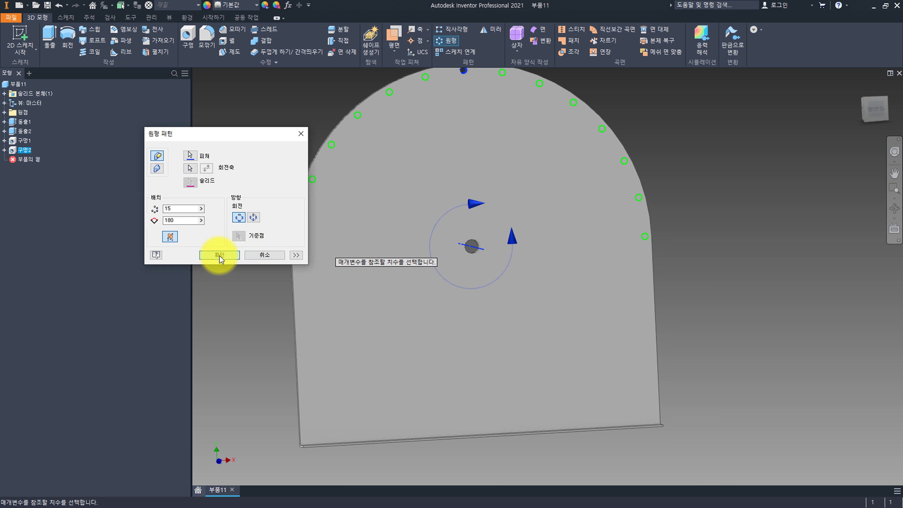
# Edit the circular pattern of small holes along the arch to 9 occurrences
pyautogui.press('F5')
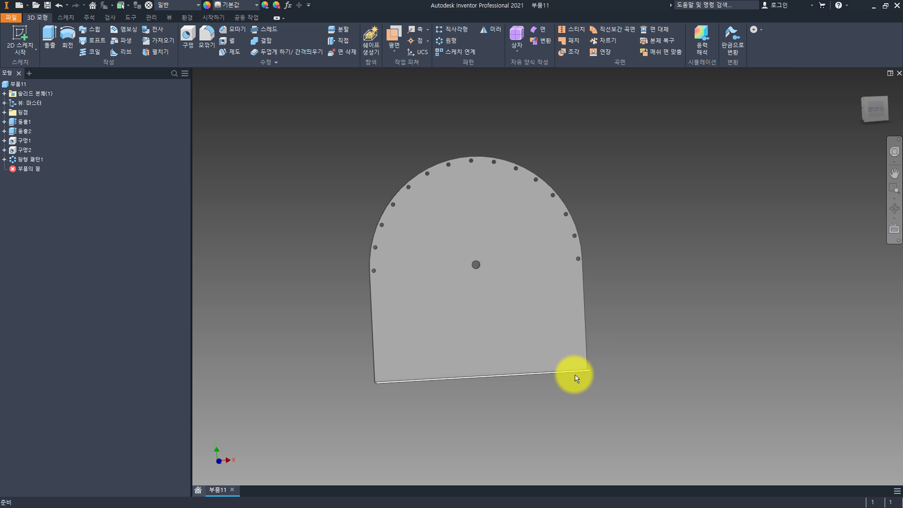
pyautogui.keyDown('shift'); pyautogui.moveTo(575, 379); pyautogui.dragTo(504, 338, button='middle'); pyautogui.keyUp('shift')
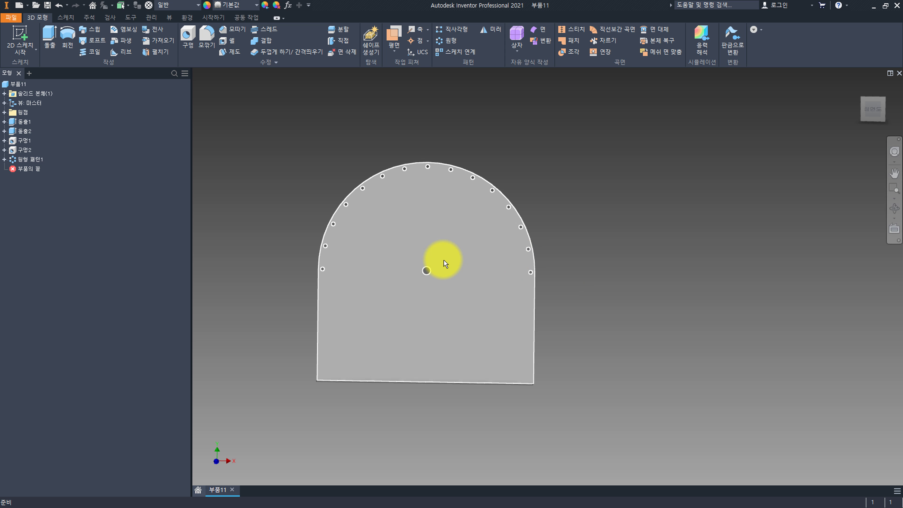
pyautogui.doubleClick(37, 159)
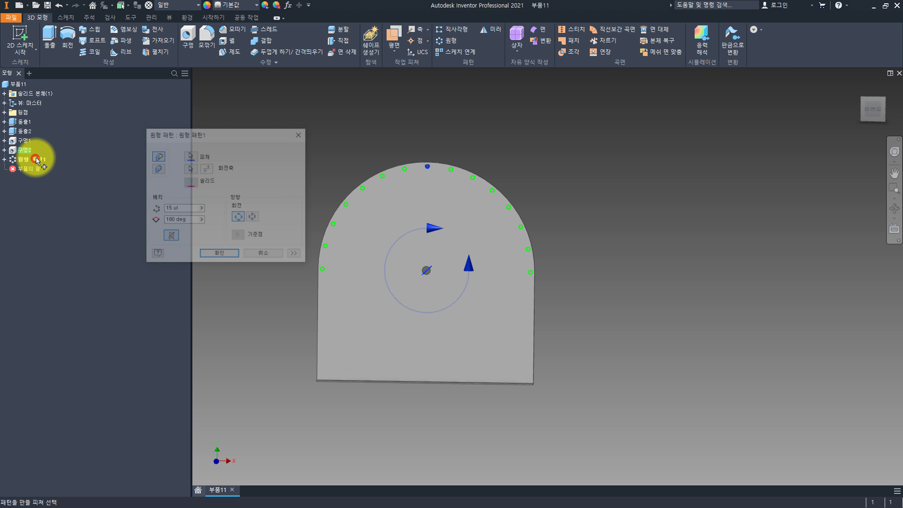
pyautogui.click(186, 208)
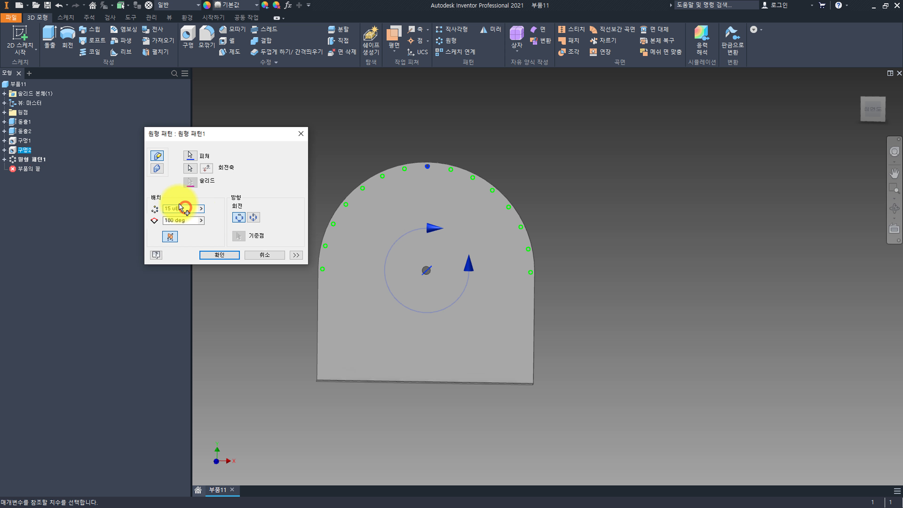
pyautogui.write('9')
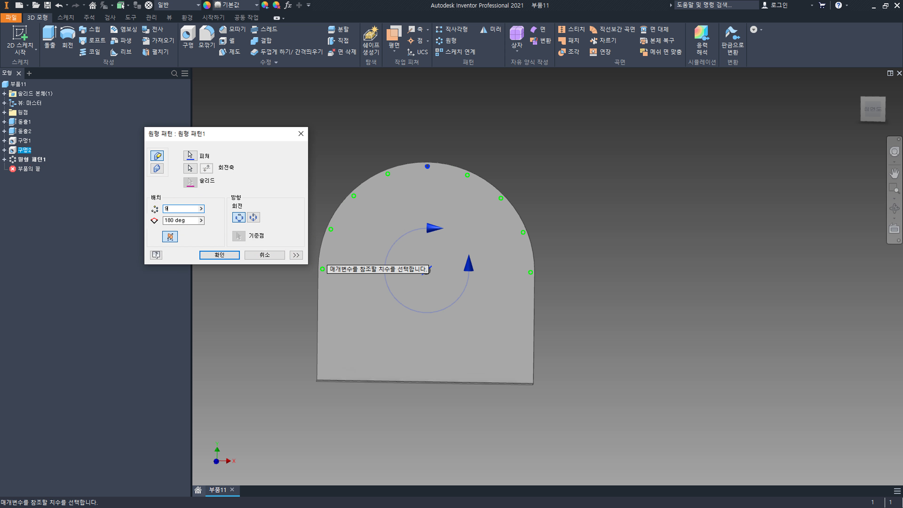
pyautogui.press('Return')
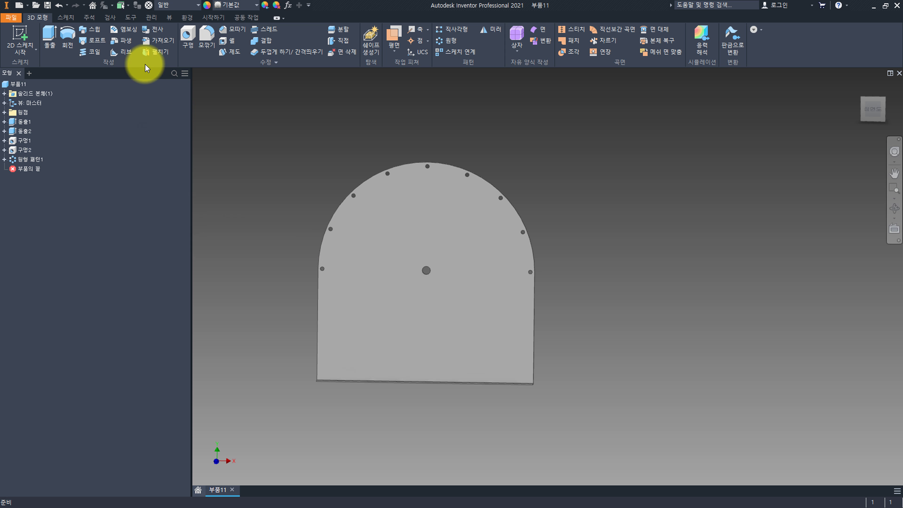
# Start a sketch on the plate's front face and place a point near its lower right corner
pyautogui.click(19, 42)
pyautogui.click(510, 363)
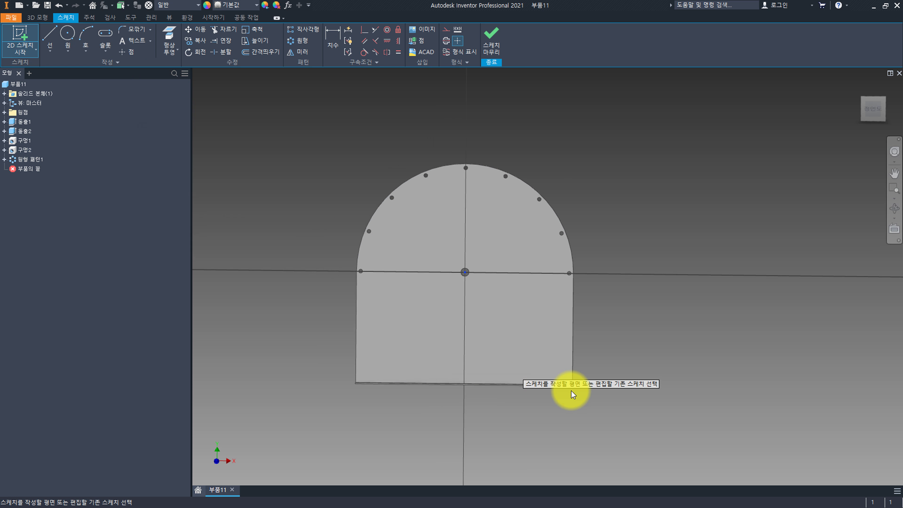
pyautogui.scroll(2, 706, 387)
pyautogui.moveTo(588, 329); pyautogui.dragTo(467, 308, button='middle')
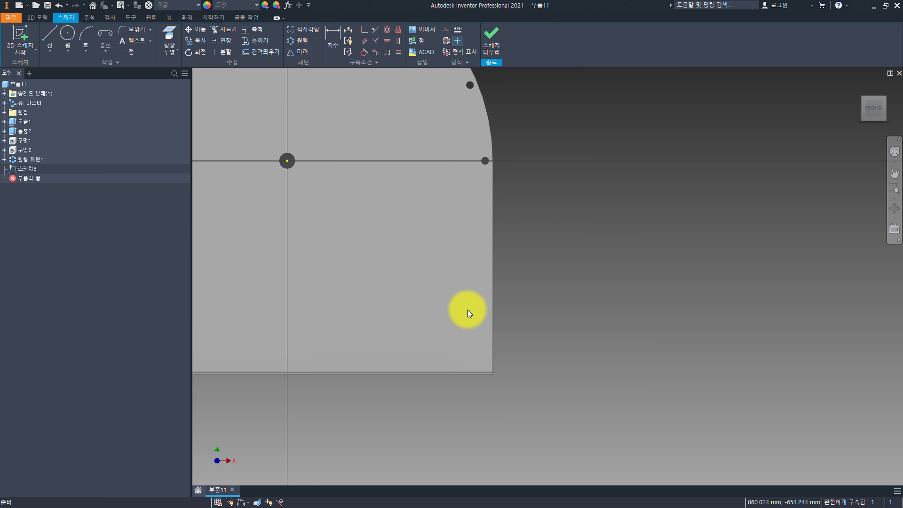
pyautogui.click(126, 52)
pyautogui.click(483, 345)
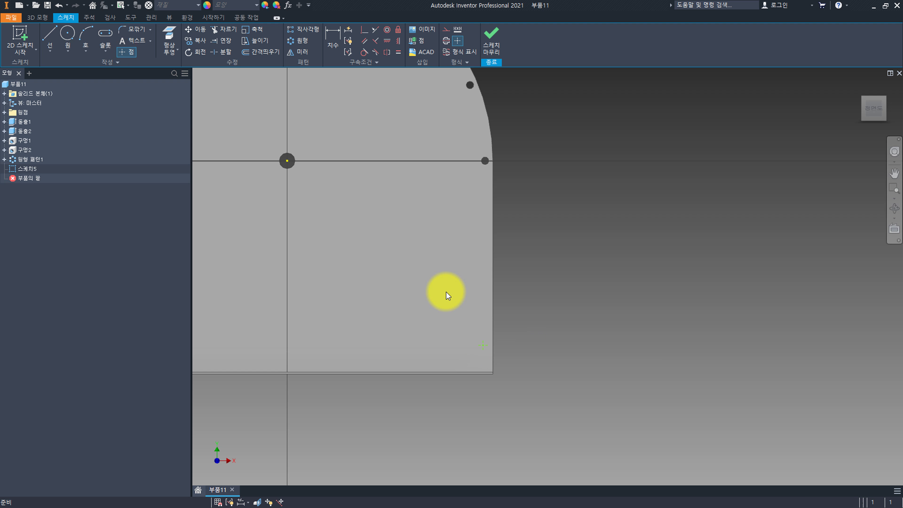
# Dimension the horizontal distance from the central hole's centre to the sketch point as 631 mm
pyautogui.press('d')
pyautogui.click(286, 160)
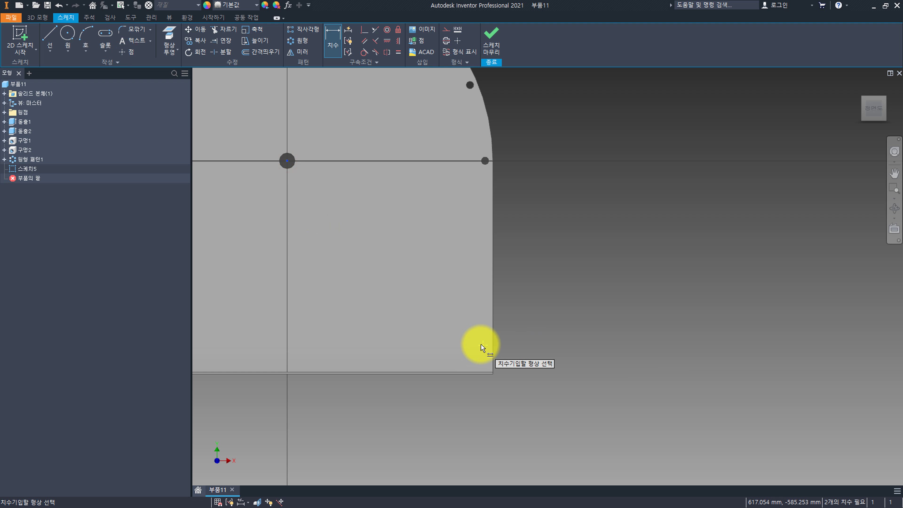
pyautogui.click(483, 345)
pyautogui.click(445, 433)
pyautogui.write('625')
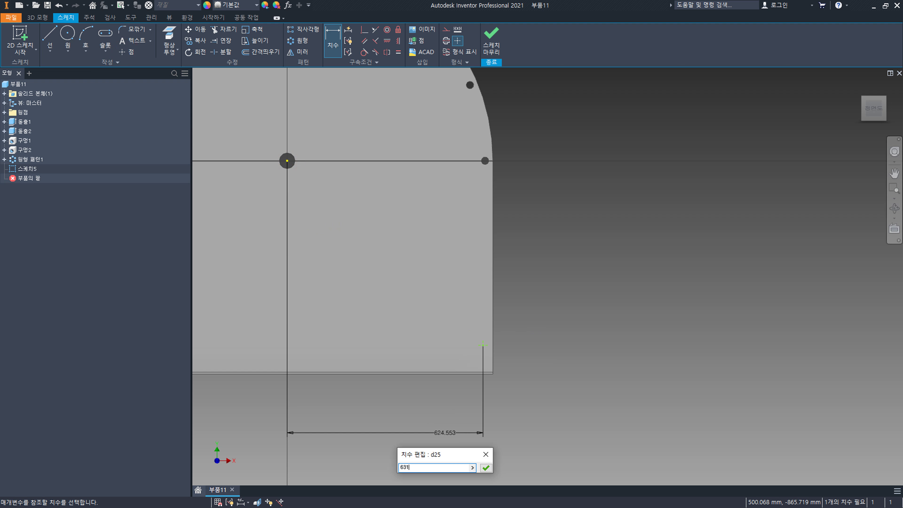
pyautogui.press('Return')
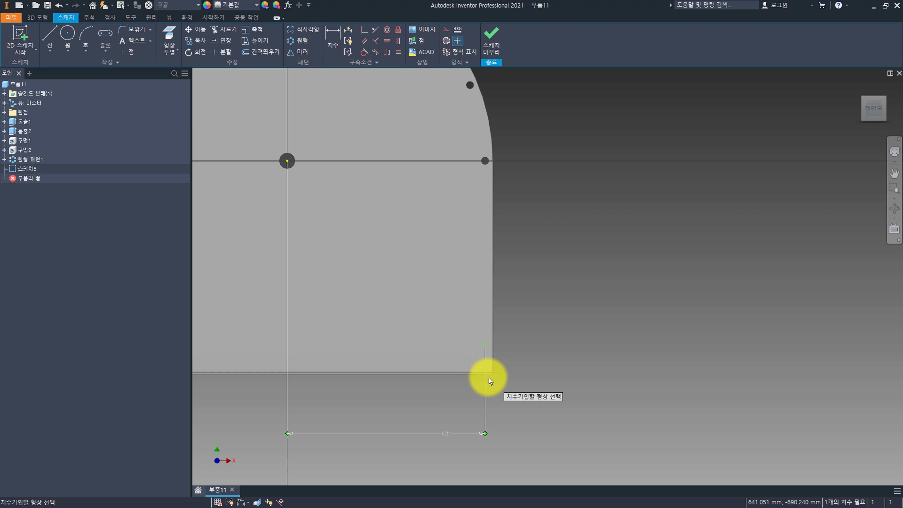
# Dimension the sketch point's height above the plate's bottom edge as 32 mm
pyautogui.click(488, 375)
pyautogui.click(484, 345)
pyautogui.click(531, 348)
pyautogui.write('32')
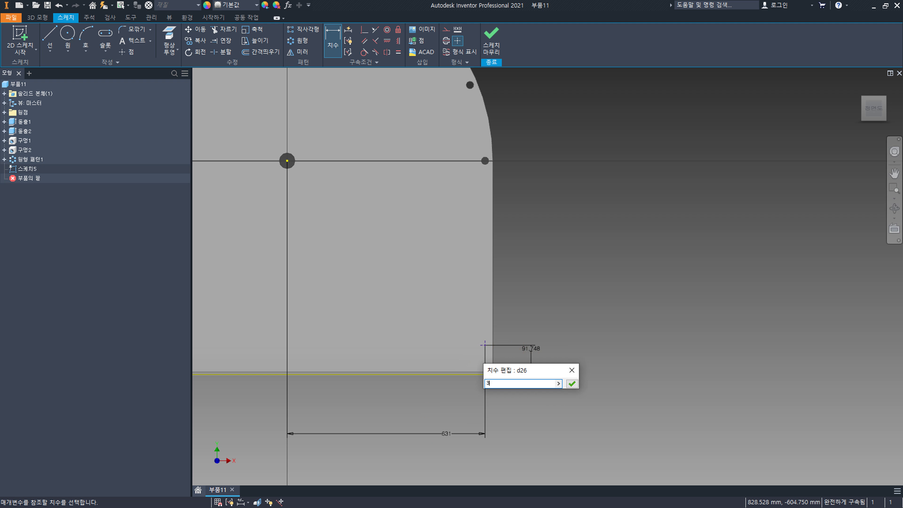
pyautogui.press('Return')
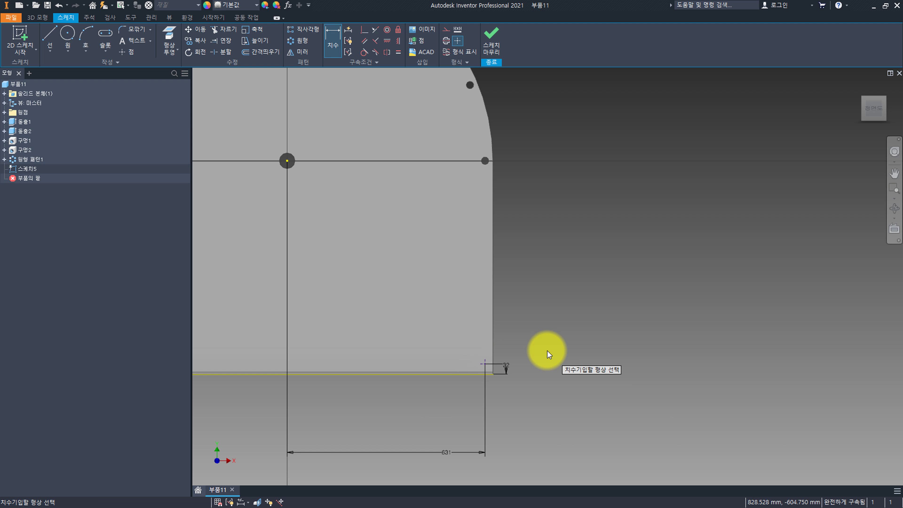
# Set the point's height above the bottom edge to 35 mm and finish the sketch
pyautogui.click(507, 365)
pyautogui.write('3')
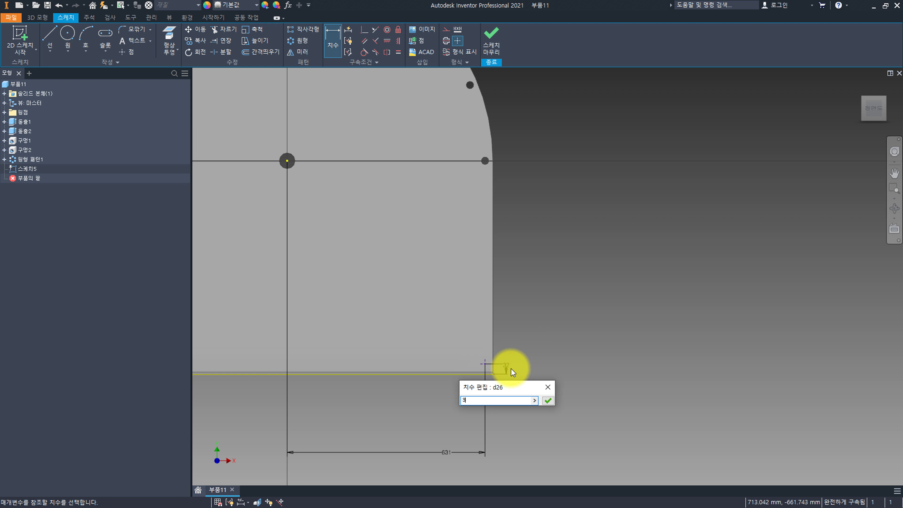
pyautogui.write('5')
pyautogui.press('Return')
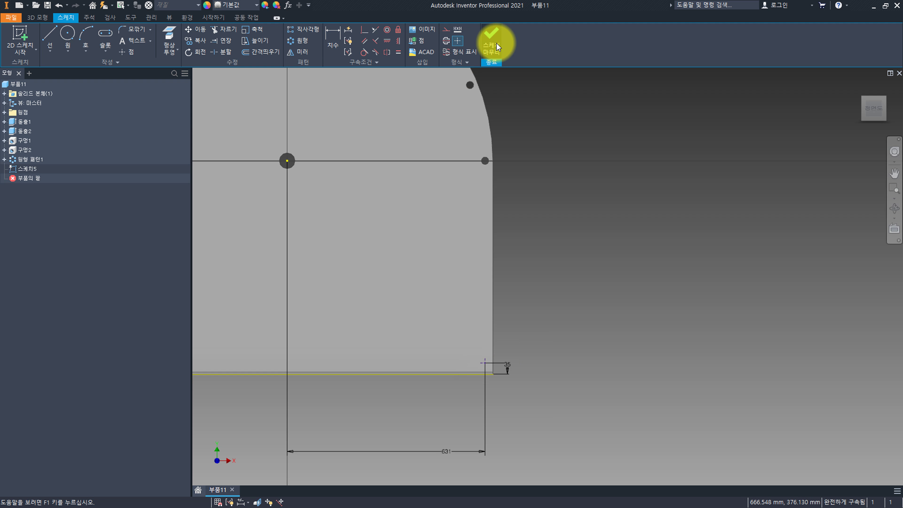
pyautogui.click(497, 46)
# Place a simple 24 mm through-all hole at the sketch point near the plate's lower right corner
pyautogui.scroll(-4, 500, 93)
pyautogui.scroll(5, 516, 383)
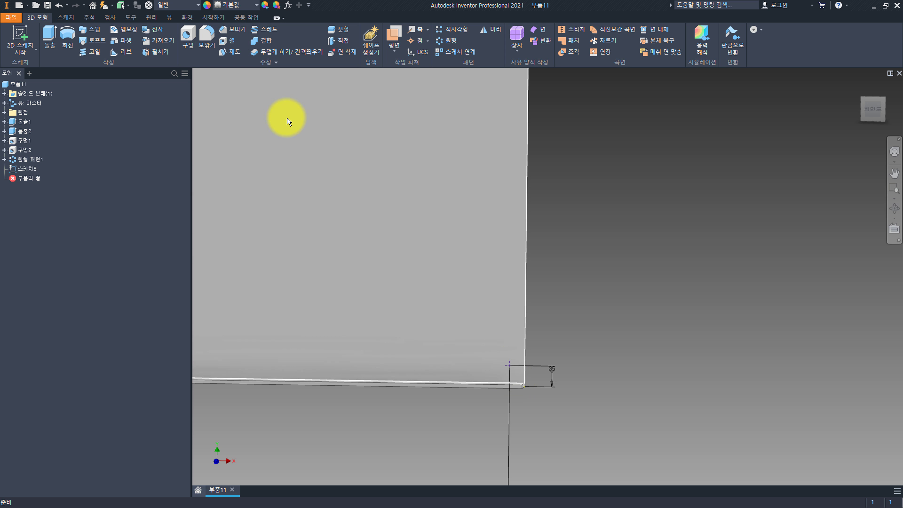
pyautogui.click(191, 35)
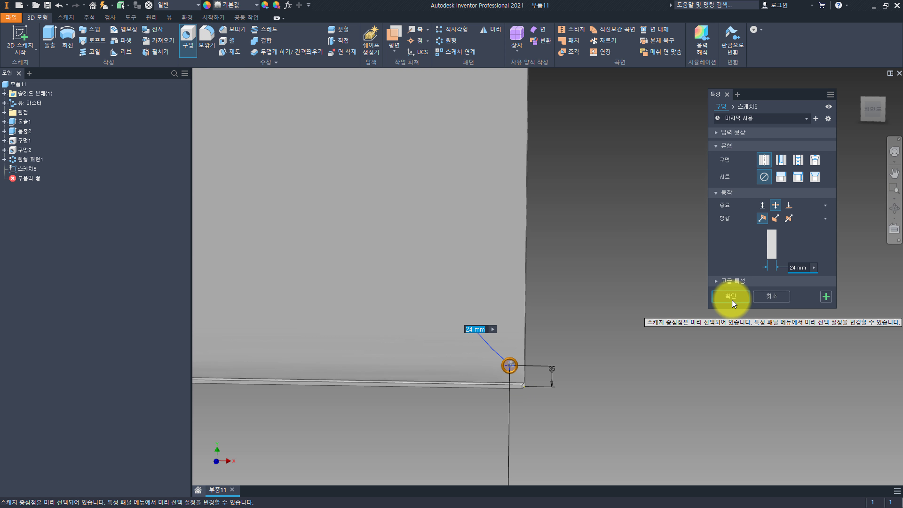
pyautogui.click(731, 297)
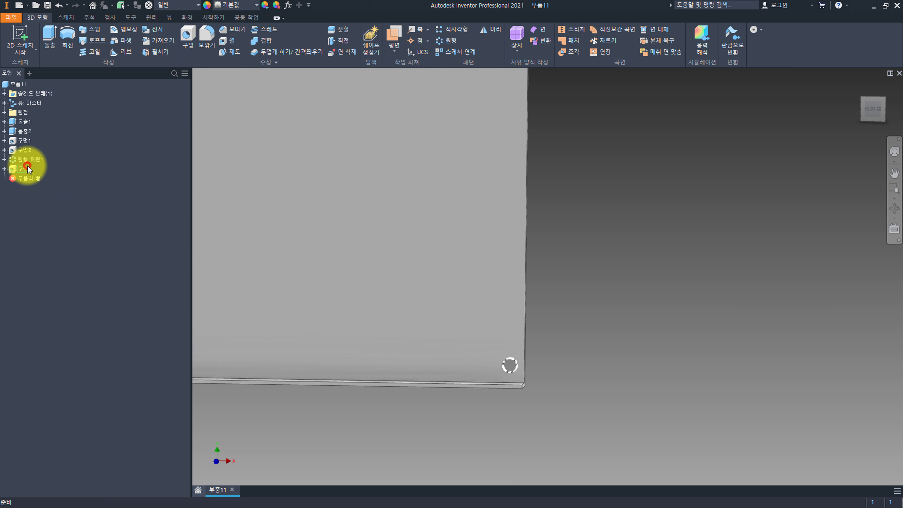
# Create a rectangular pattern of the corner hole upward along the plate's right edge with 3 occurrences spaced 215 mm apart
pyautogui.click(25, 168)
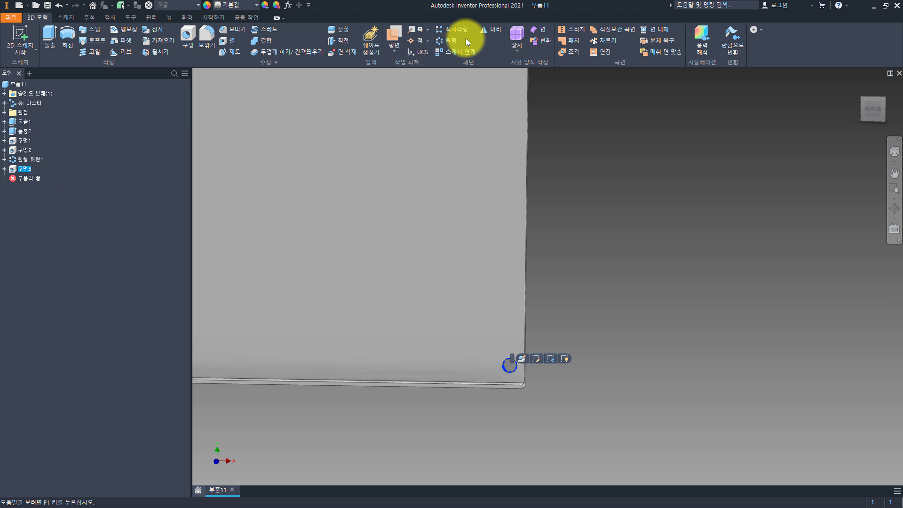
pyautogui.click(457, 29)
pyautogui.click(525, 182)
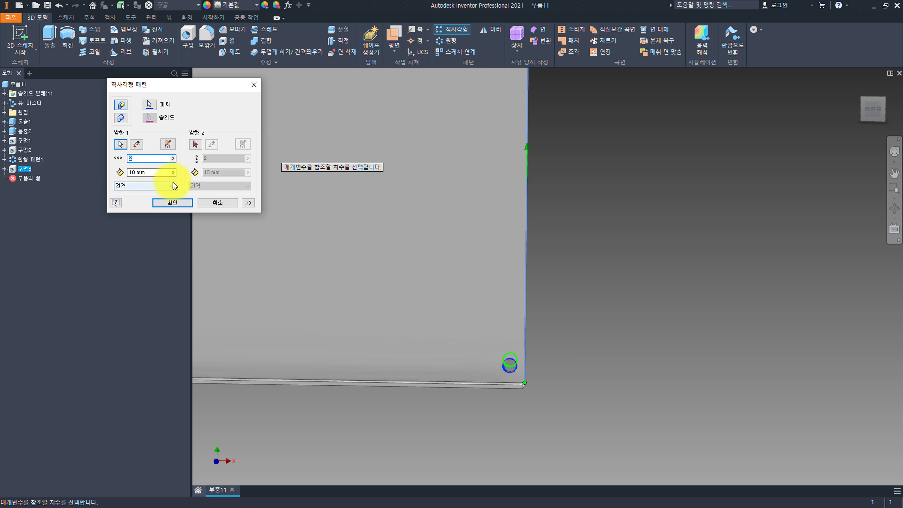
pyautogui.write('3')
pyautogui.click(126, 172)
pyautogui.write('215')
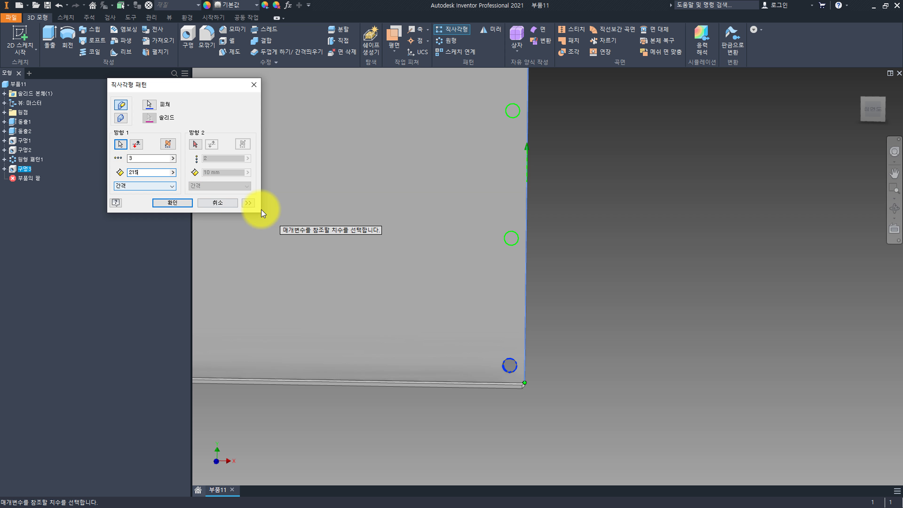
pyautogui.scroll(-3, 448, 273)
pyautogui.scroll(2, 440, 243)
pyautogui.click(173, 203)
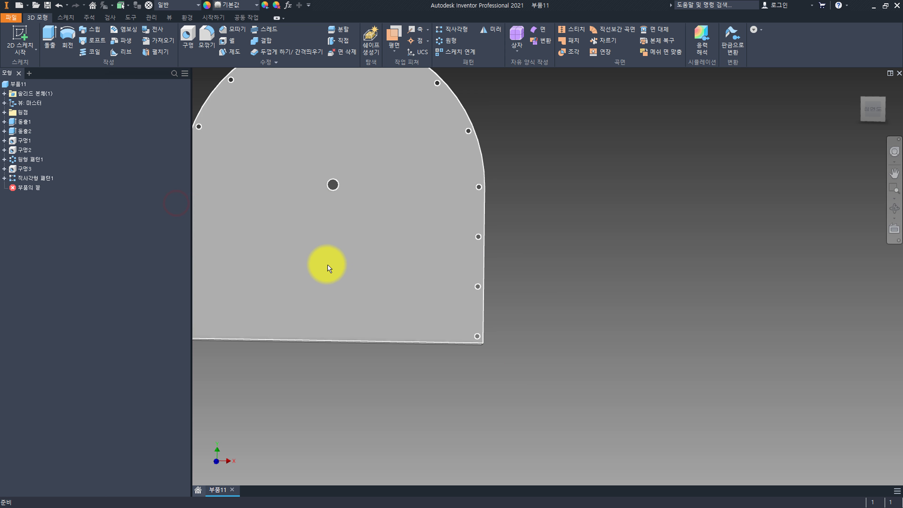
# Mirror the corner hole and its rectangular pattern about the YZ plane to the plate's opposite side
pyautogui.click(39, 178)
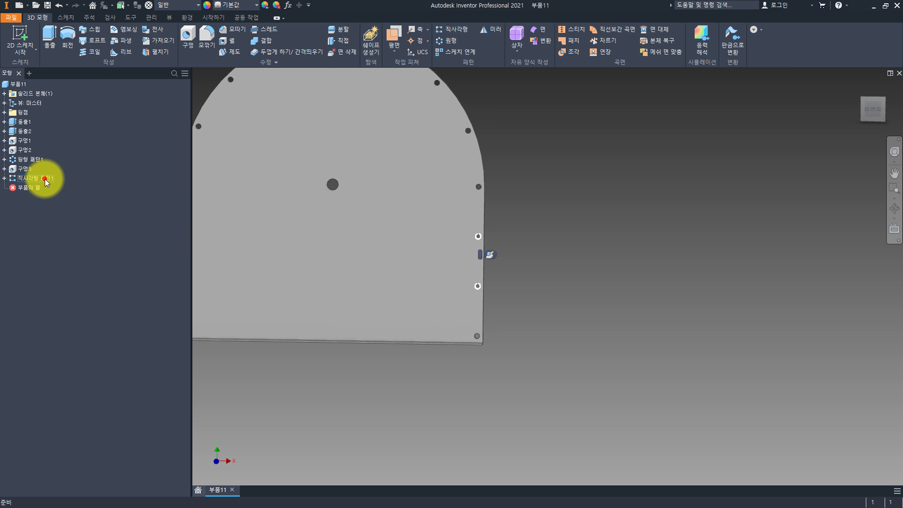
pyautogui.click(491, 31)
pyautogui.click(305, 111)
pyautogui.click(306, 98)
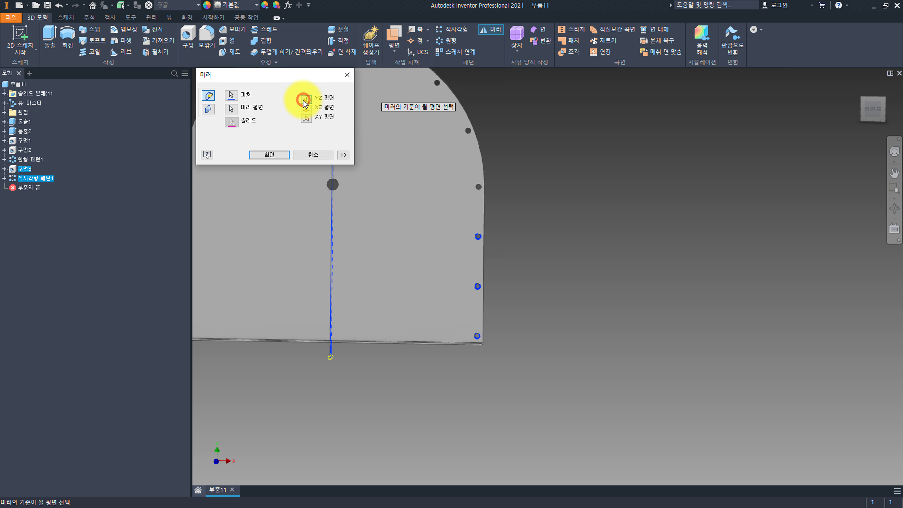
pyautogui.scroll(-3, 494, 229)
pyautogui.scroll(4, 397, 230)
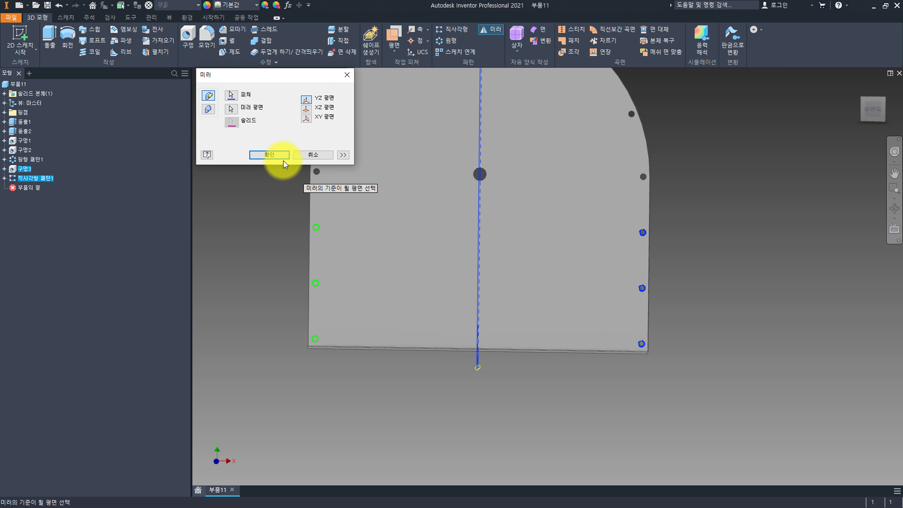
pyautogui.click(277, 155)
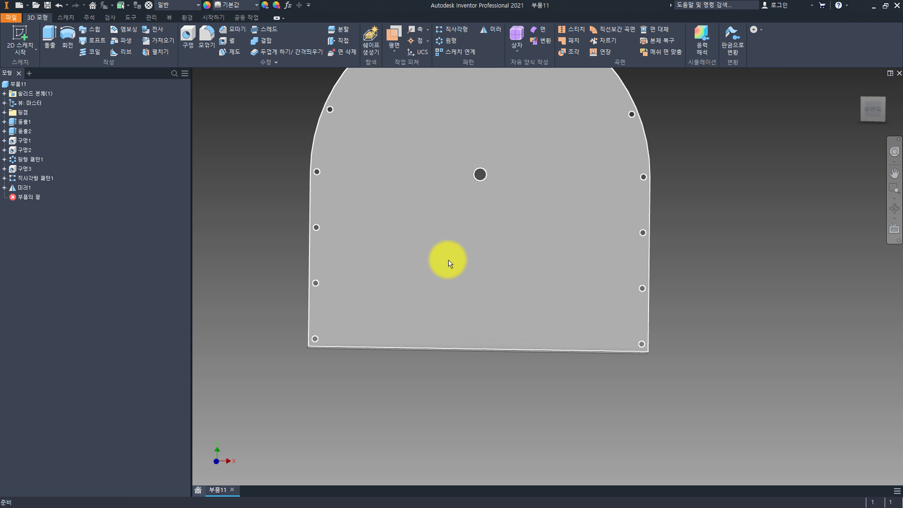
pyautogui.press('F4')
pyautogui.moveTo(587, 234); pyautogui.dragTo(278, 360)
pyautogui.press('F4')
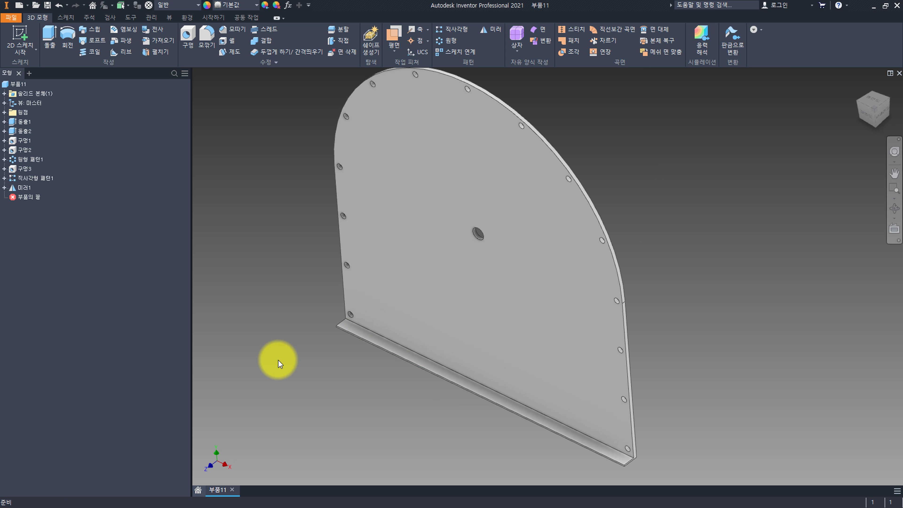
pyautogui.press('Home')
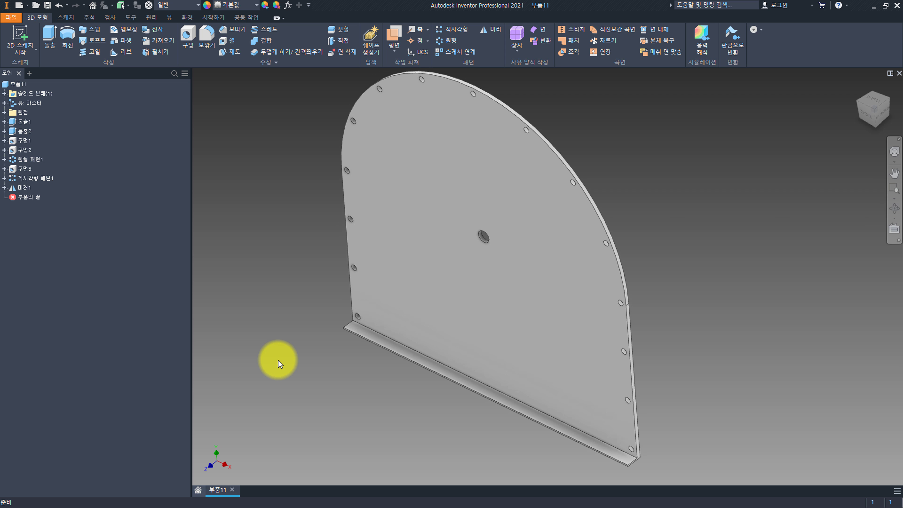